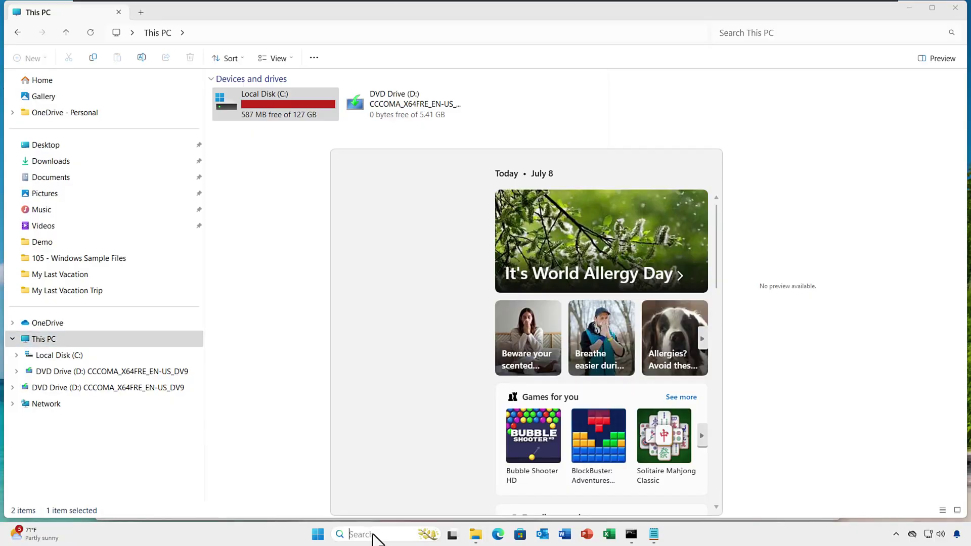
Open Storage settings from taskbar search and toggle Storage Sense off and back on.
text(storage settings)
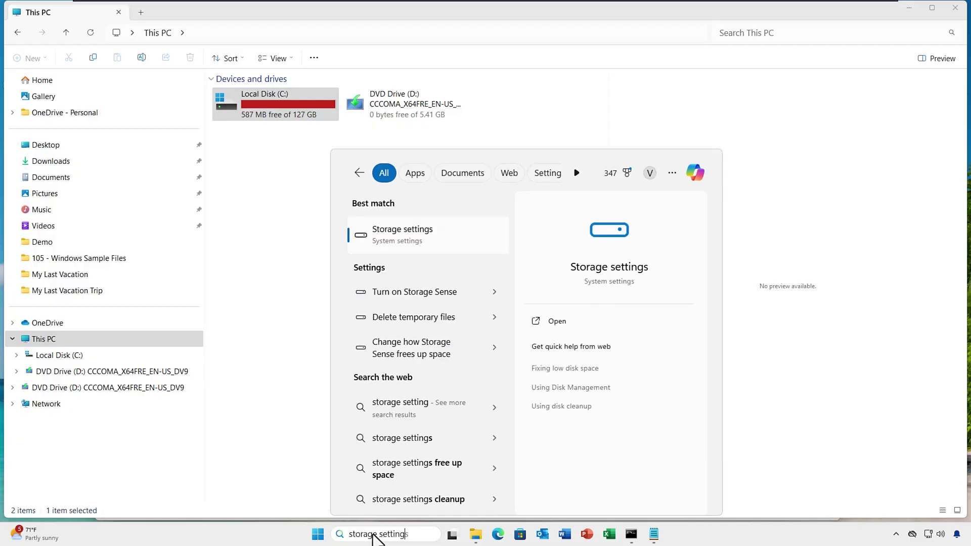
click(405, 232)
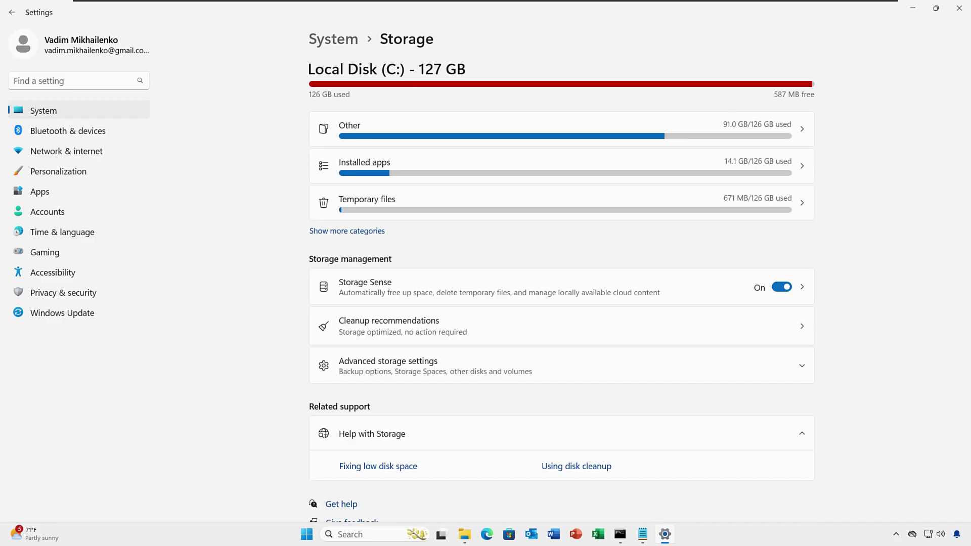
click(781, 286)
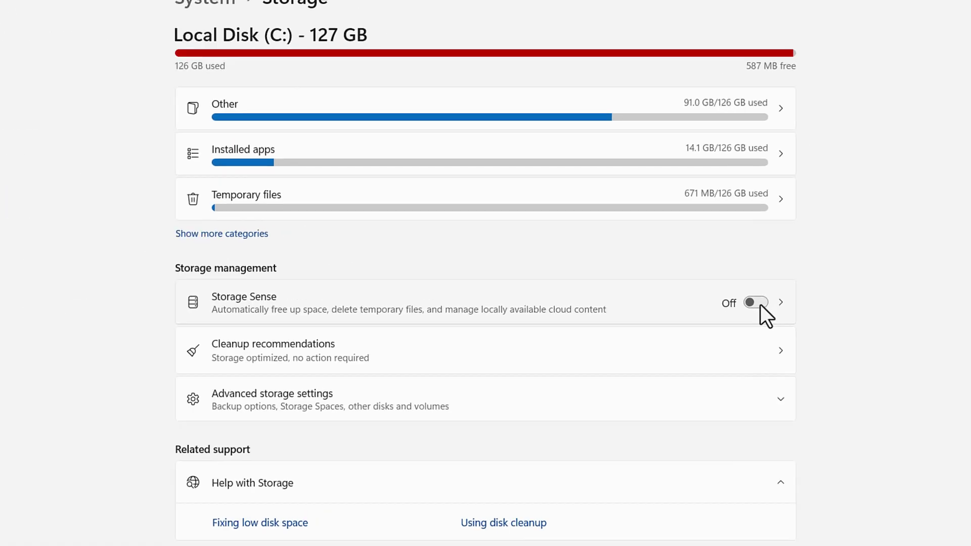
click(781, 287)
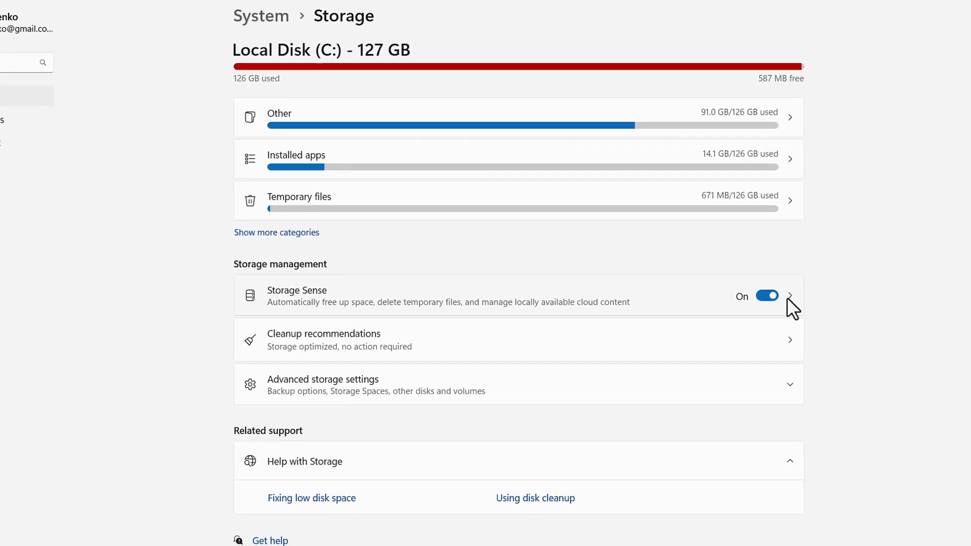
Run Storage Sense now from its options page, leaving its run schedule unchanged.
click(799, 290)
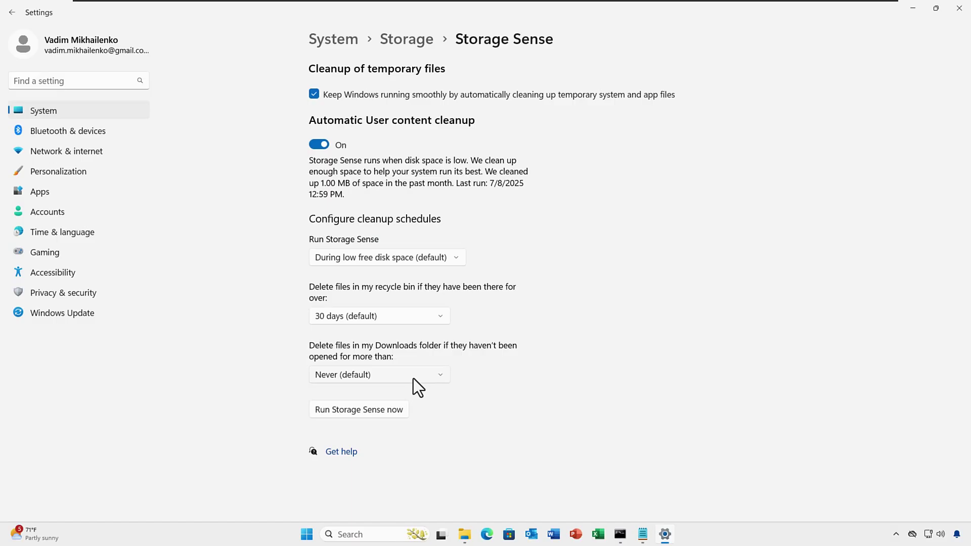
click(365, 412)
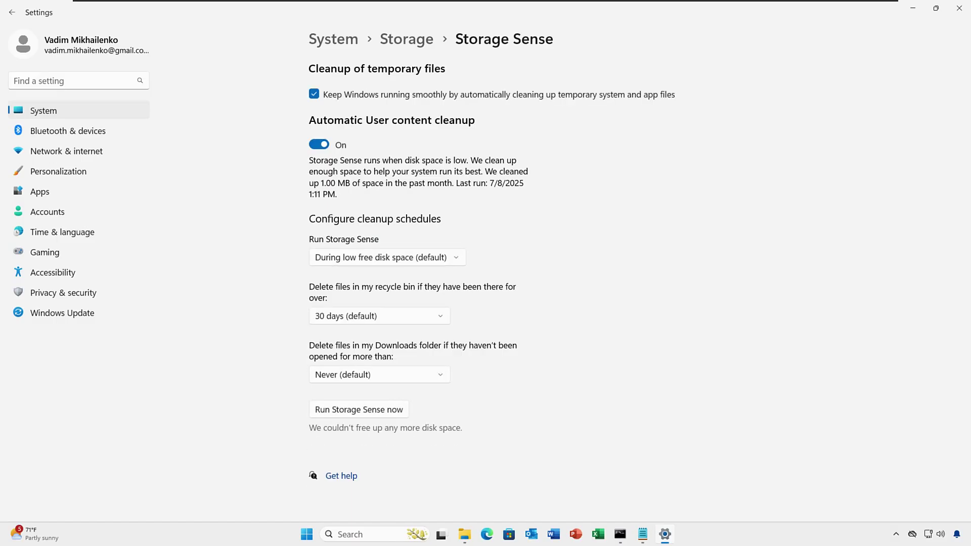
click(454, 257)
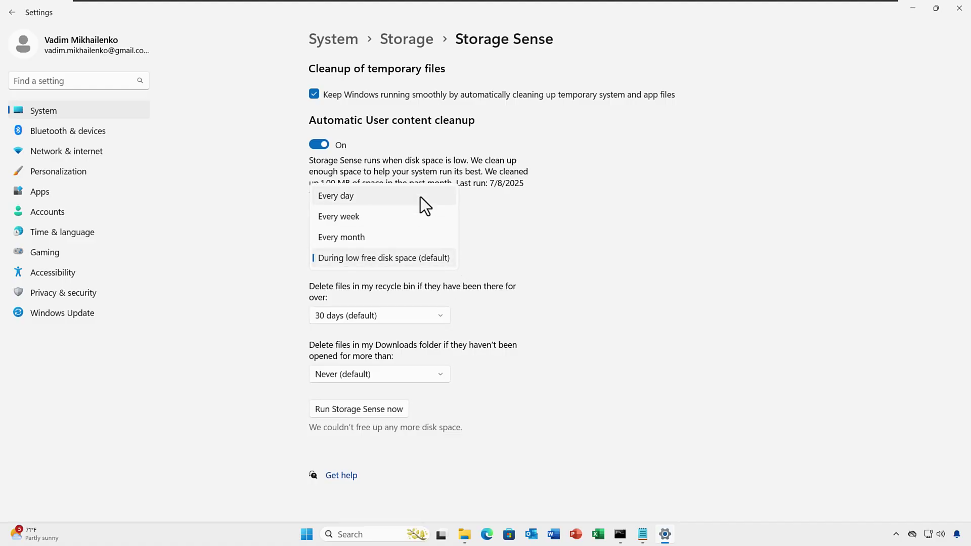
key(Escape)
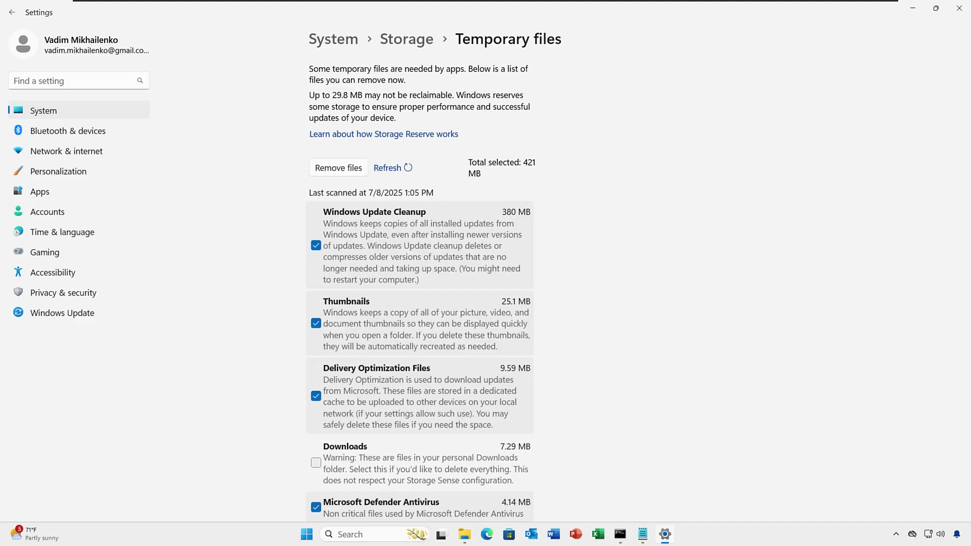
Scroll through the removable Temporary files categories on drive C:.
scroll(420, 283, down, 4)
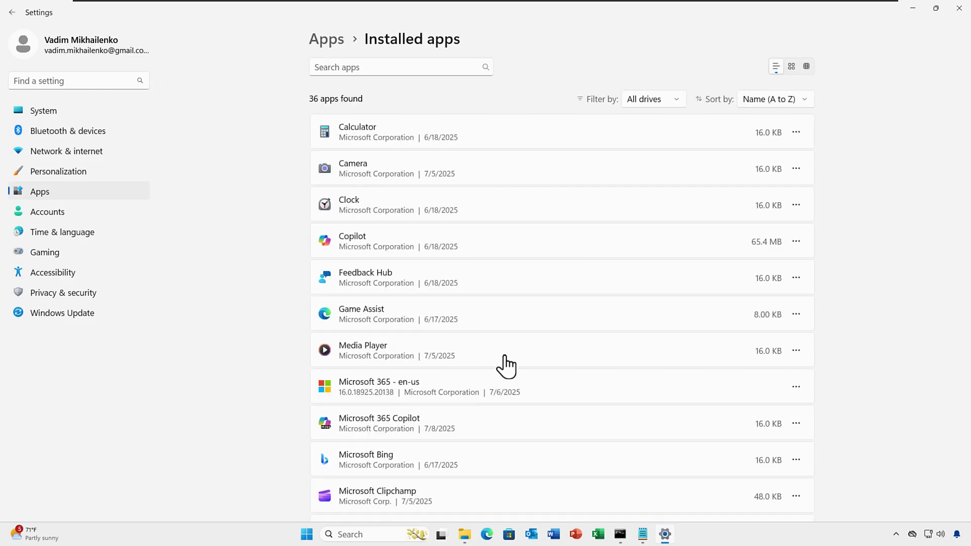
Sort installed apps Z to A and back to A to Z, then view Calculator's uninstall options.
click(798, 99)
click(788, 122)
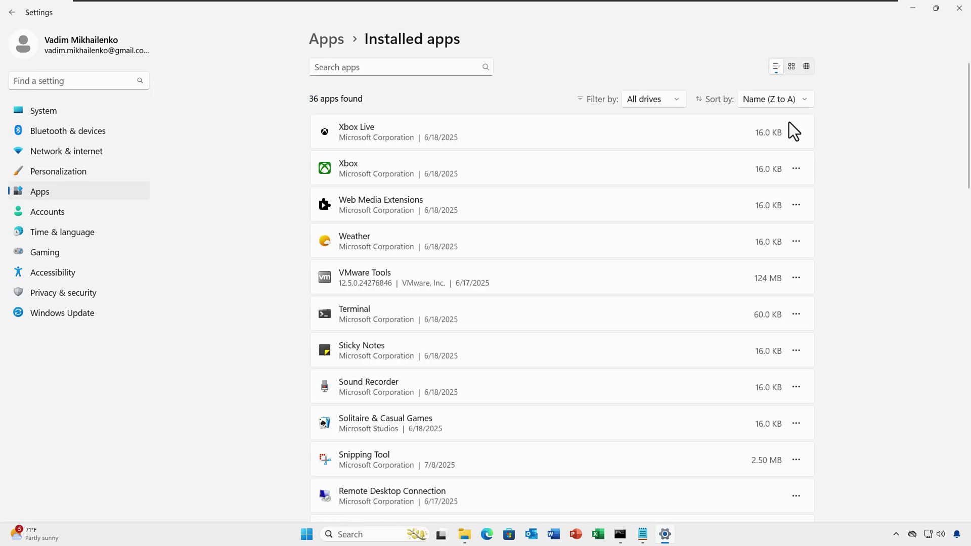
click(789, 99)
click(787, 80)
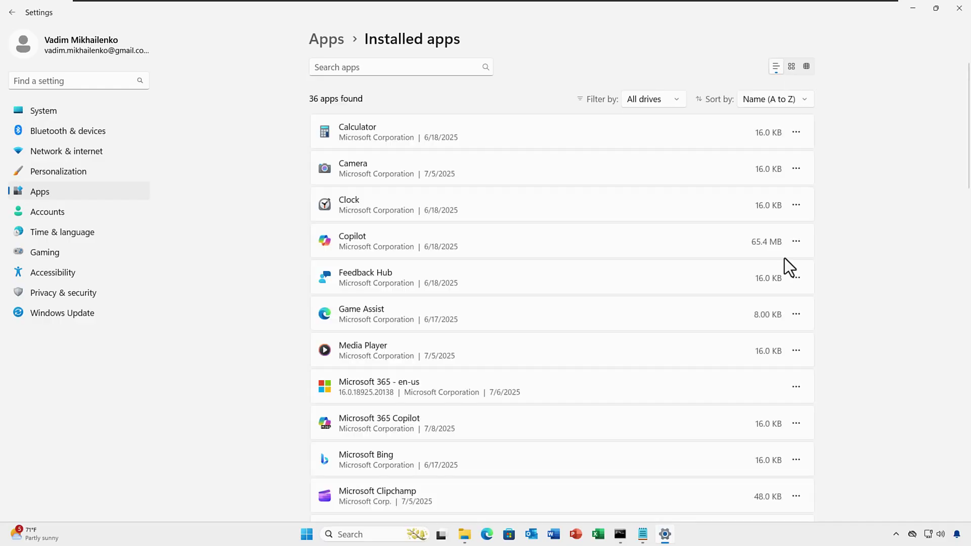
click(796, 132)
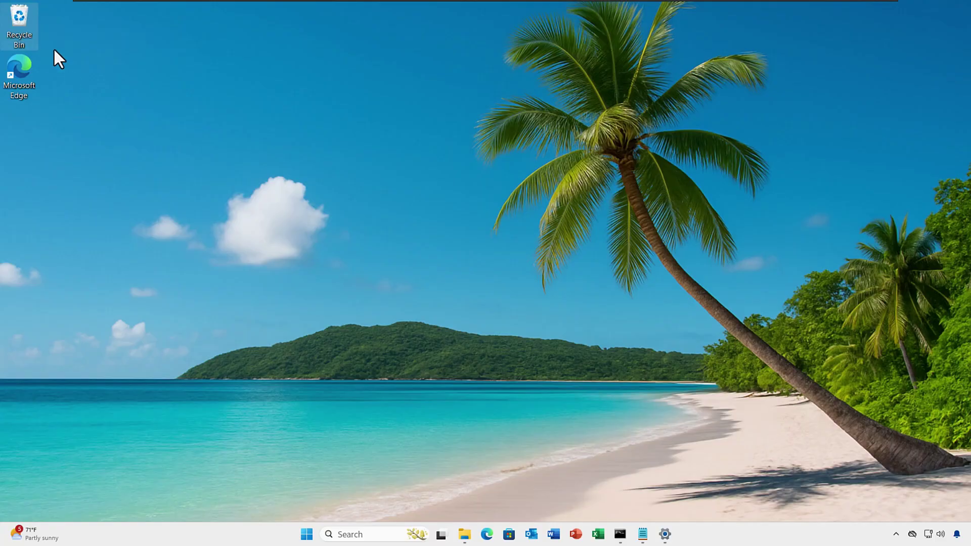
Empty the Recycle Bin from its desktop context menu and confirm deleting everything.
right_click(22, 43)
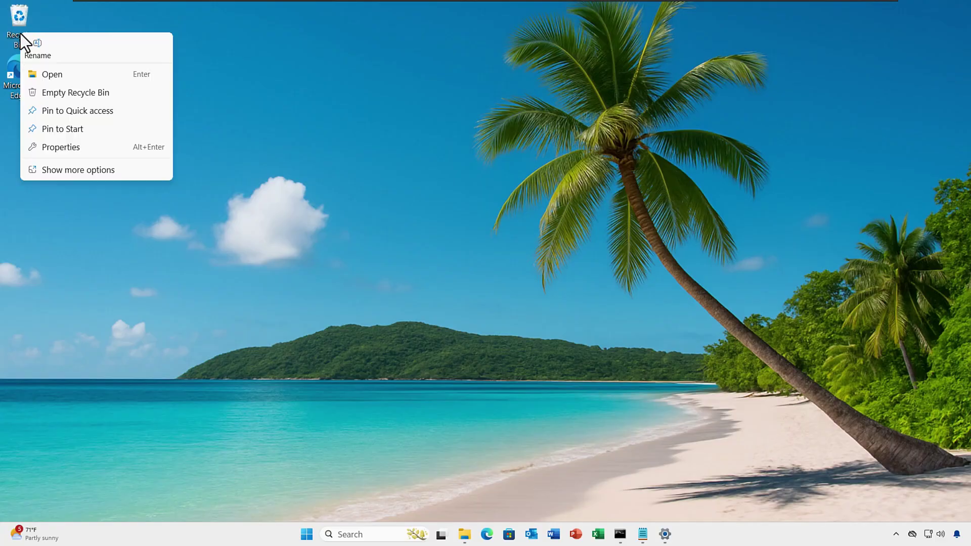
click(75, 93)
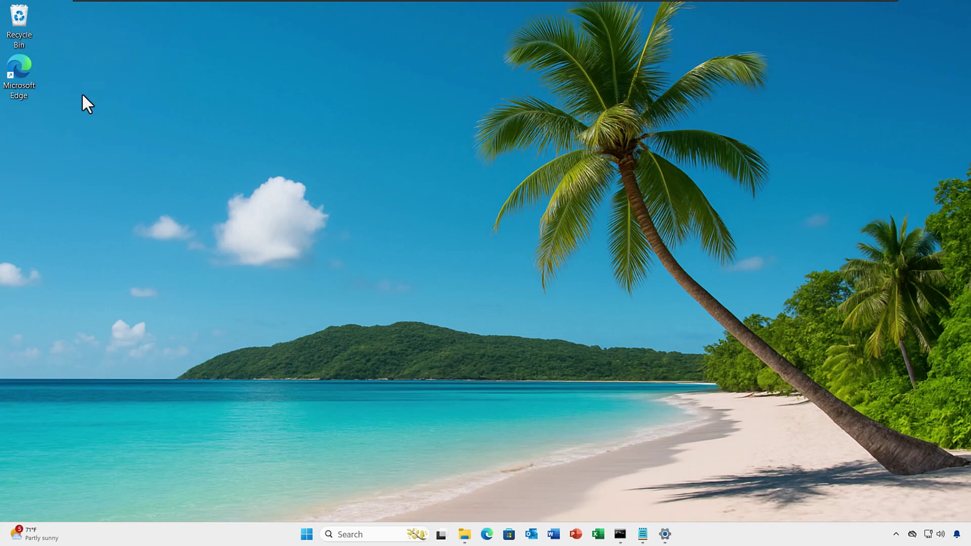
click(533, 276)
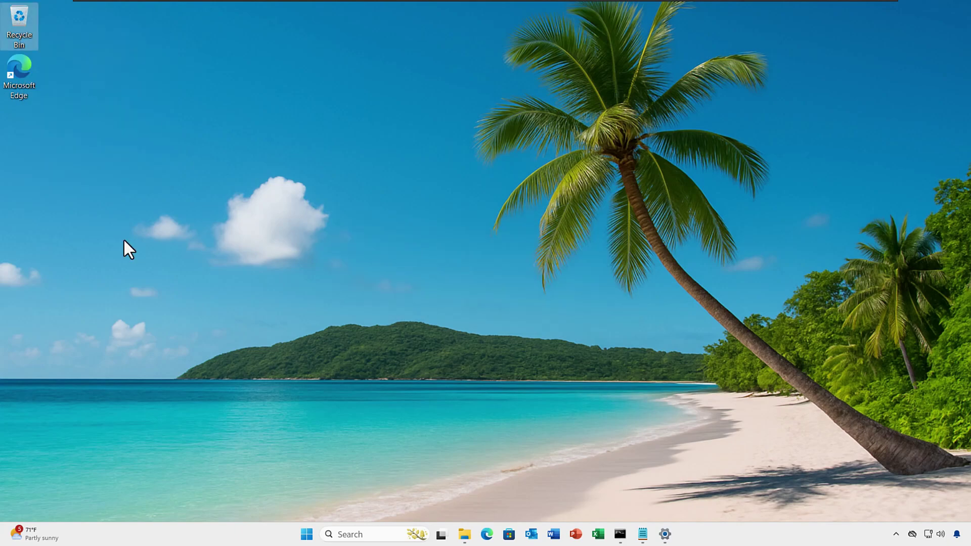
Run Disk Cleanup on C:, permanently deleting Delivery Optimization Files and Temporary files.
click(355, 534)
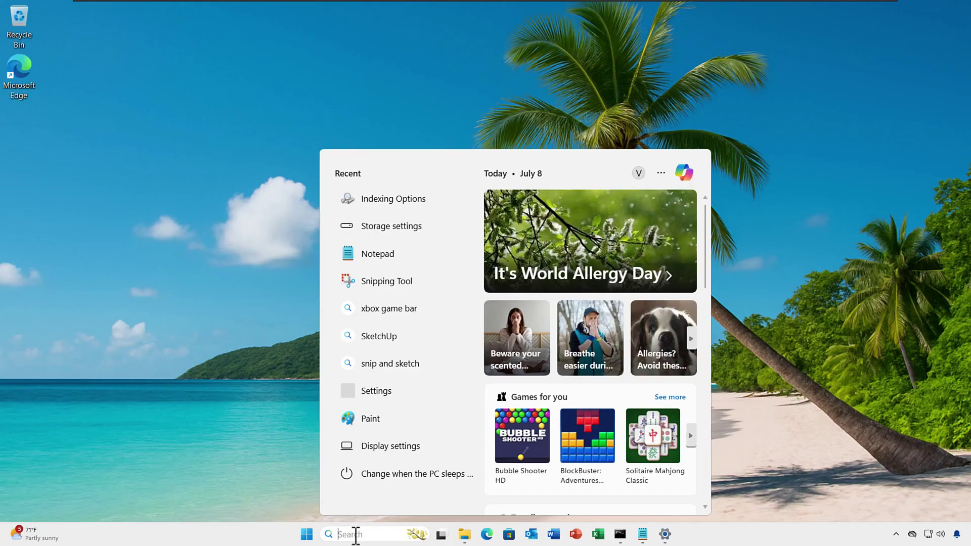
text(diskcleanup)
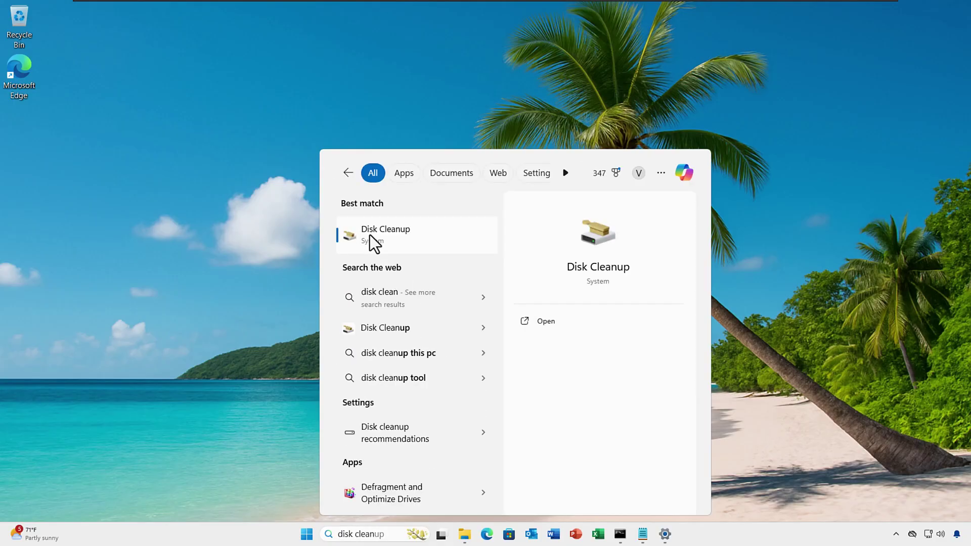
click(369, 235)
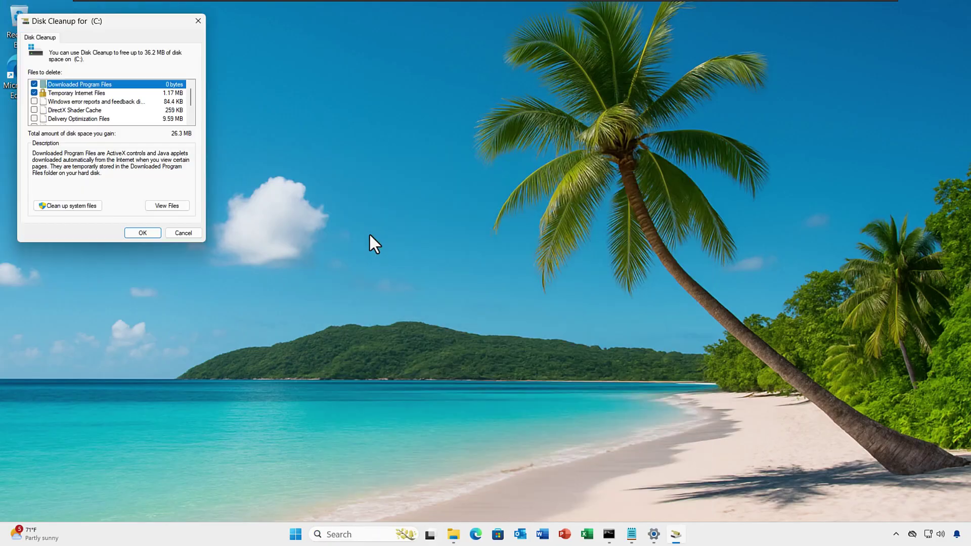
click(34, 119)
scroll(34, 123, down, 1)
click(34, 109)
click(134, 233)
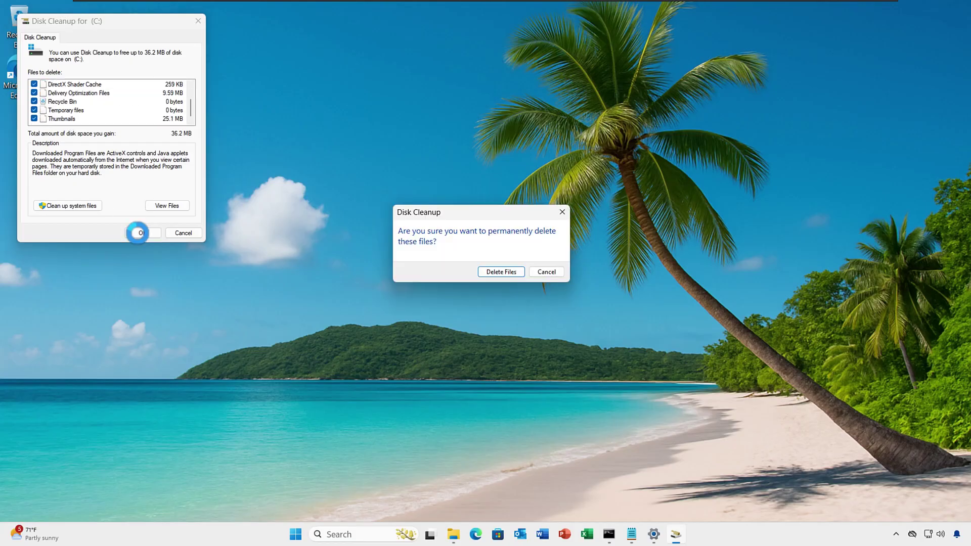
click(498, 273)
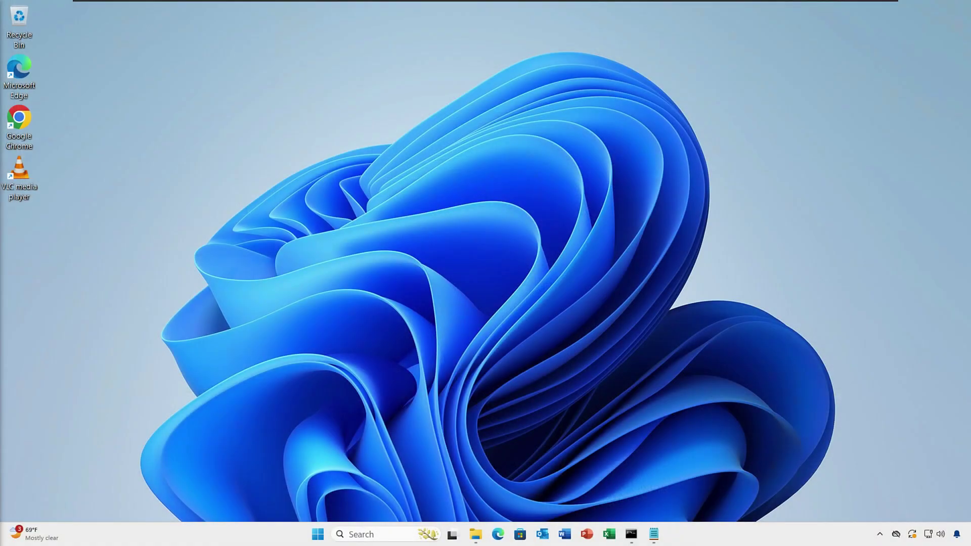
Open Settings' Installed apps list and sort it by name Z to A.
click(366, 535)
text(settings)
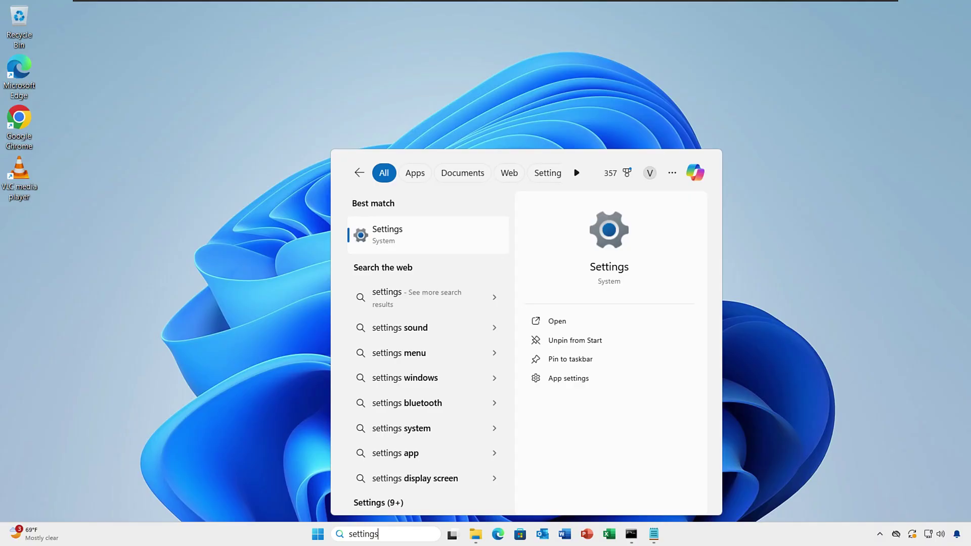
click(395, 236)
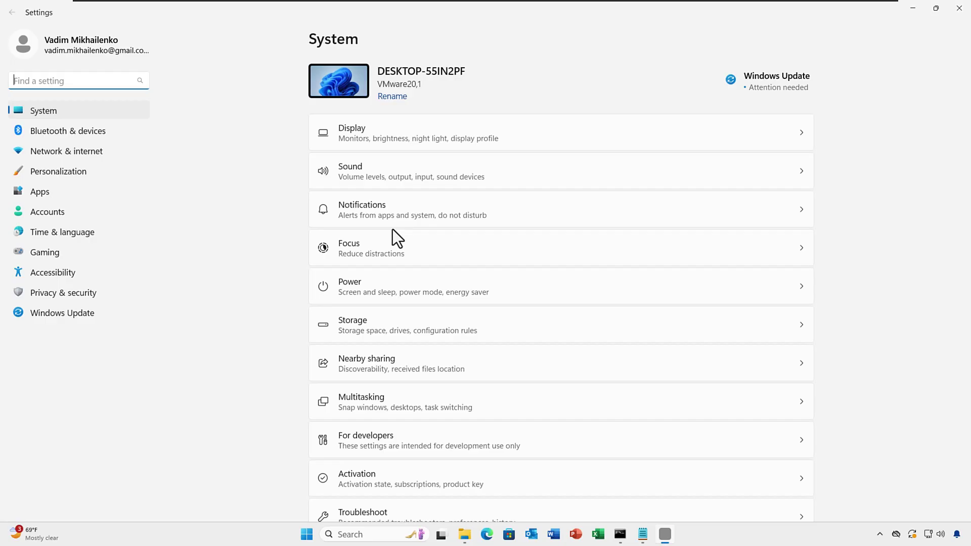
click(46, 197)
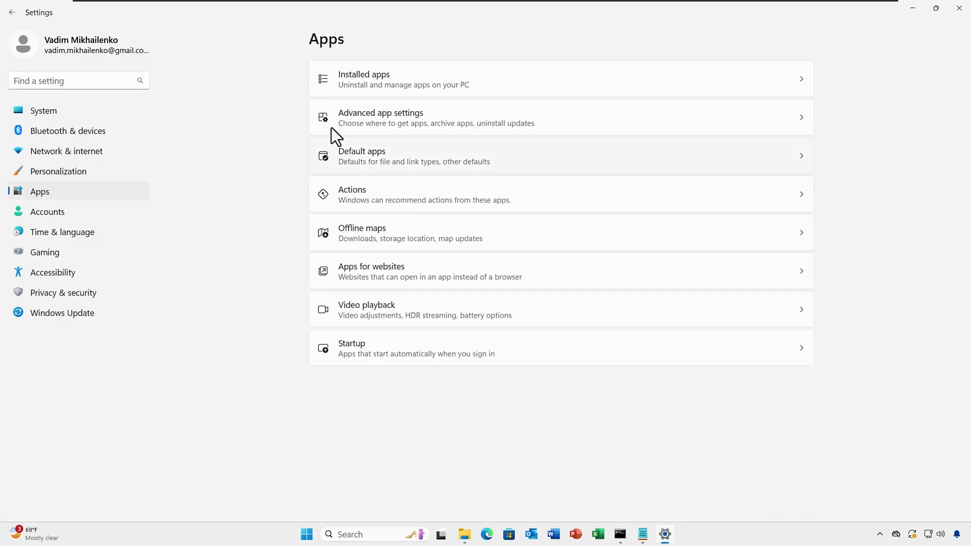
click(374, 81)
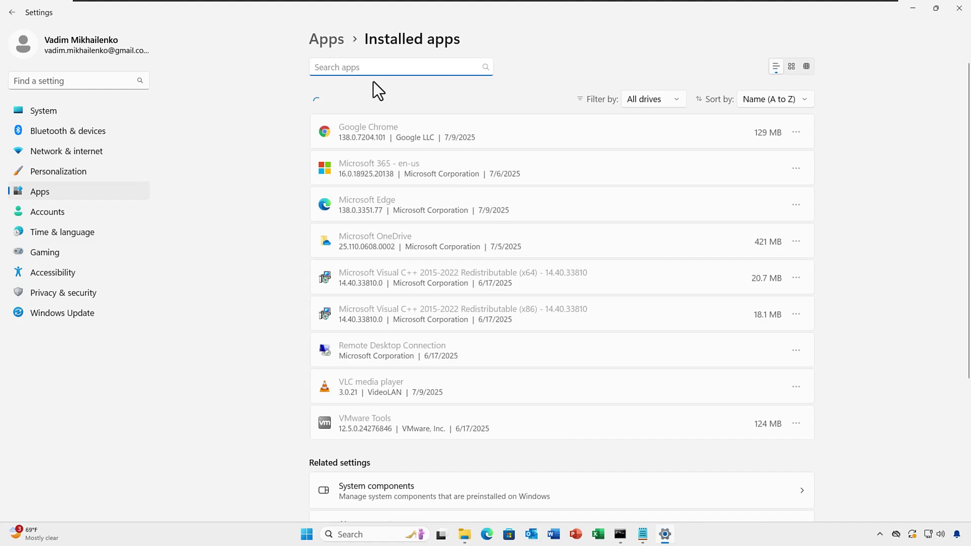
click(670, 100)
click(799, 100)
click(803, 100)
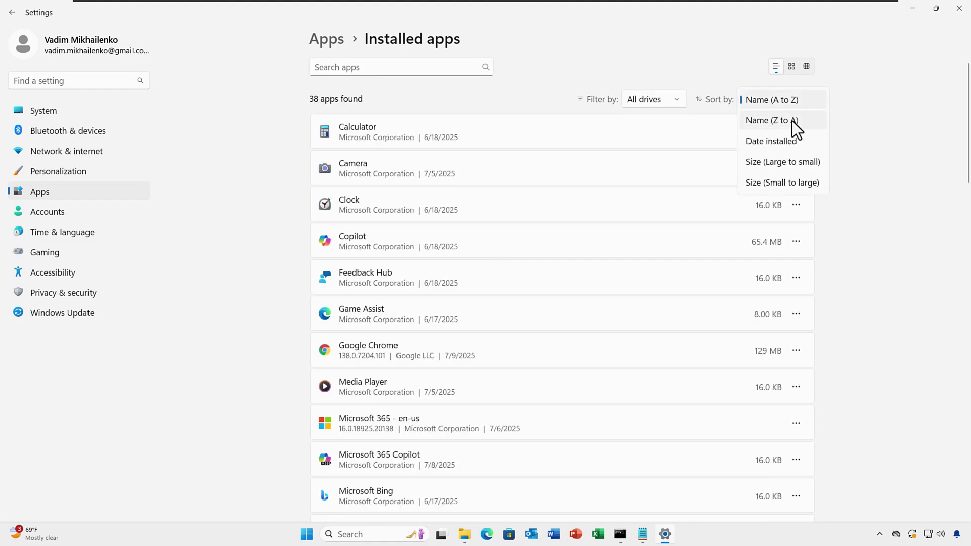
click(792, 122)
Search installed apps for 'chrome' and uninstall Google Chrome, confirming the prompt.
click(328, 67)
text(ch)
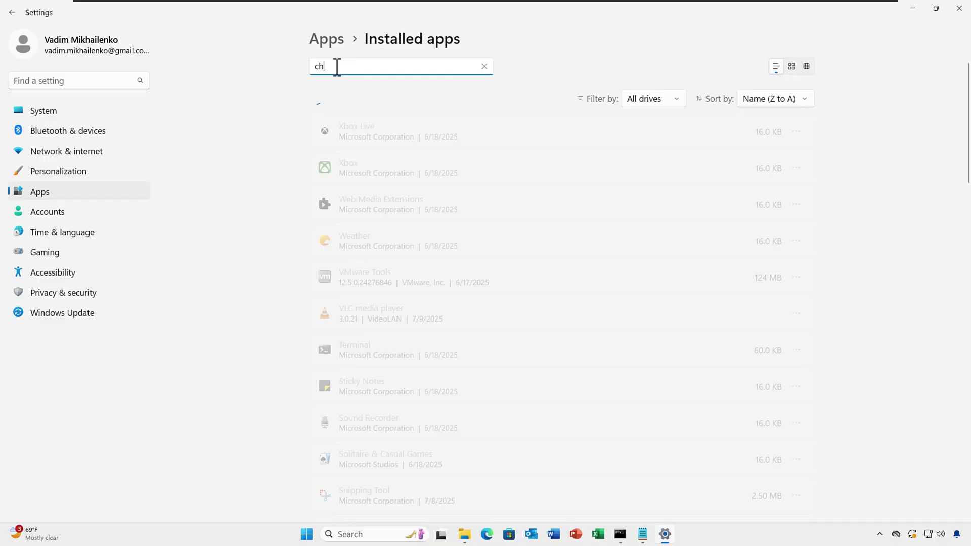
text(rome)
click(795, 131)
click(709, 172)
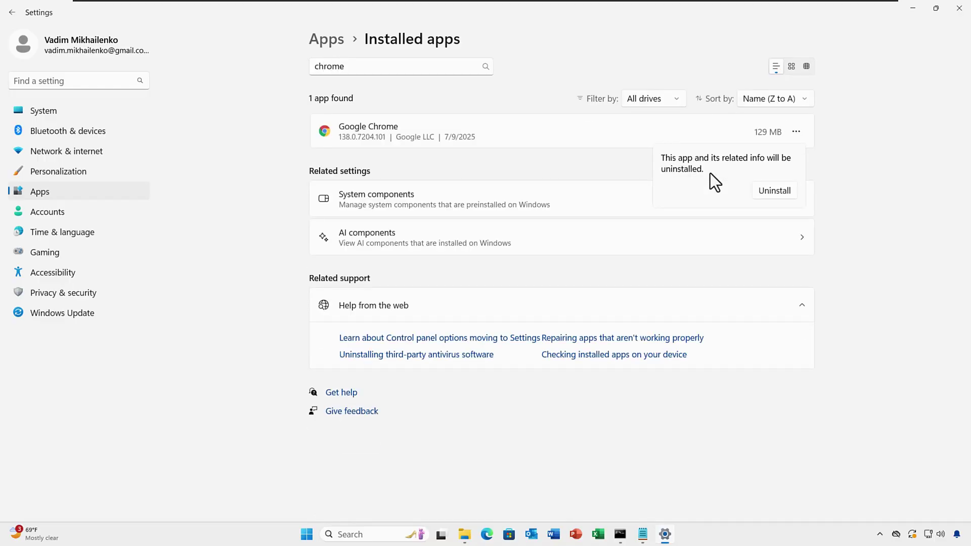
click(781, 191)
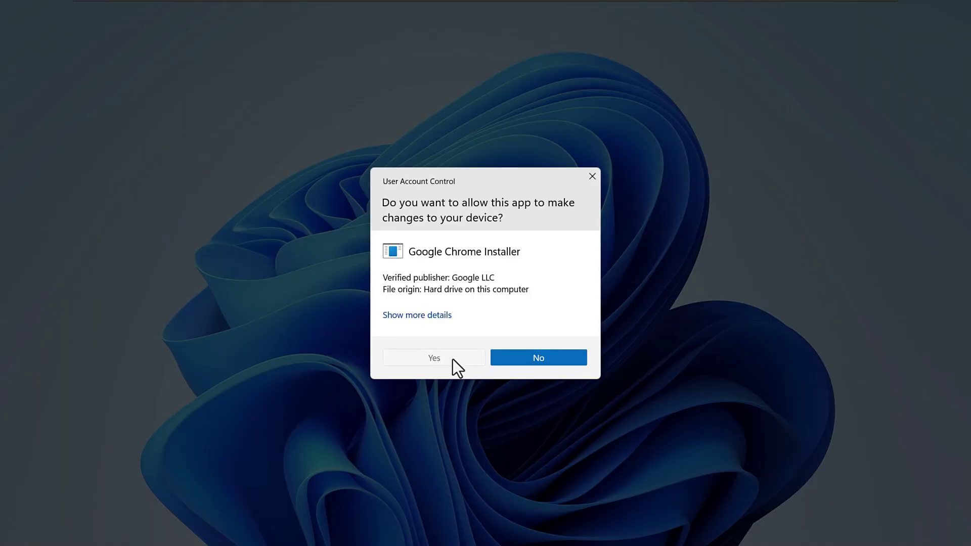
Approve the User Account Control prompt for the Google Chrome Installer.
click(453, 359)
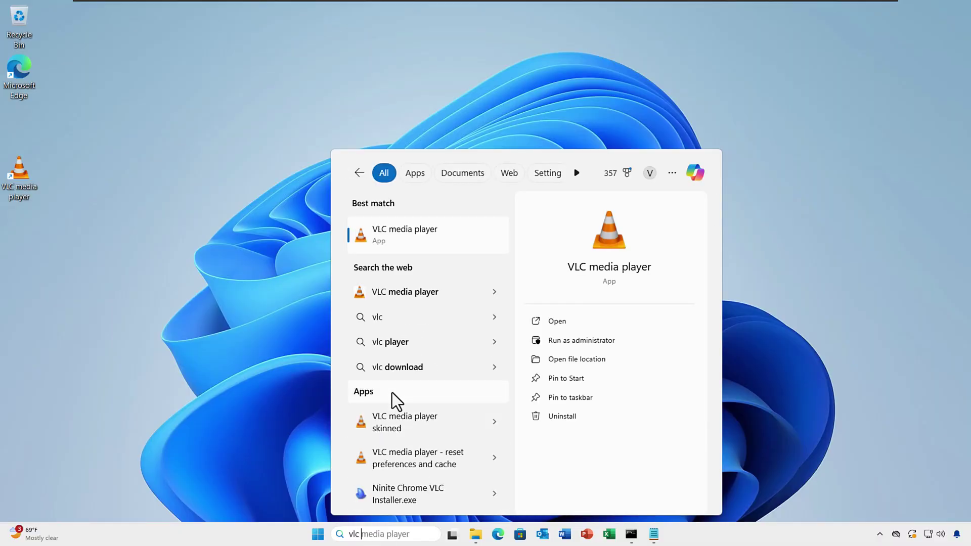
Request VLC media player's uninstall from search, filtering installed apps by 'vlc'.
right_click(430, 235)
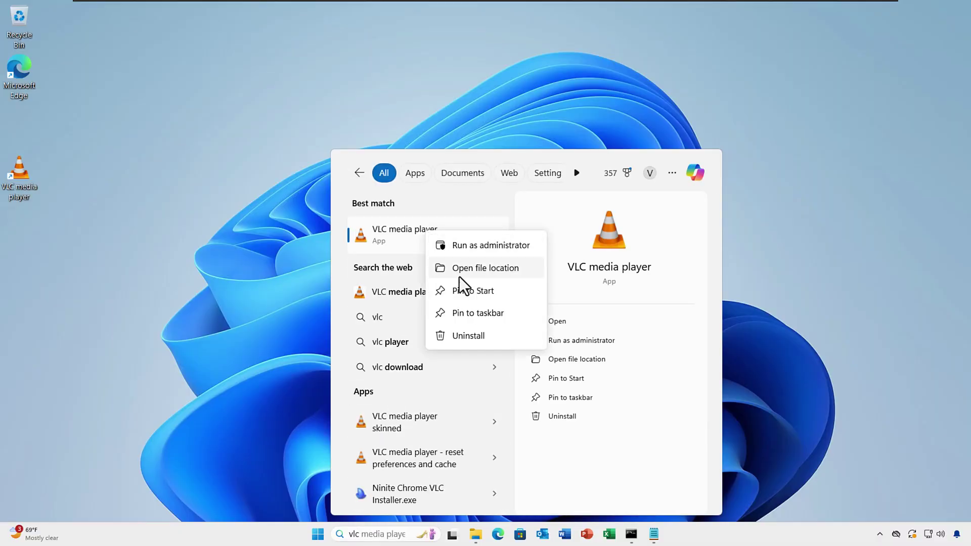
click(468, 335)
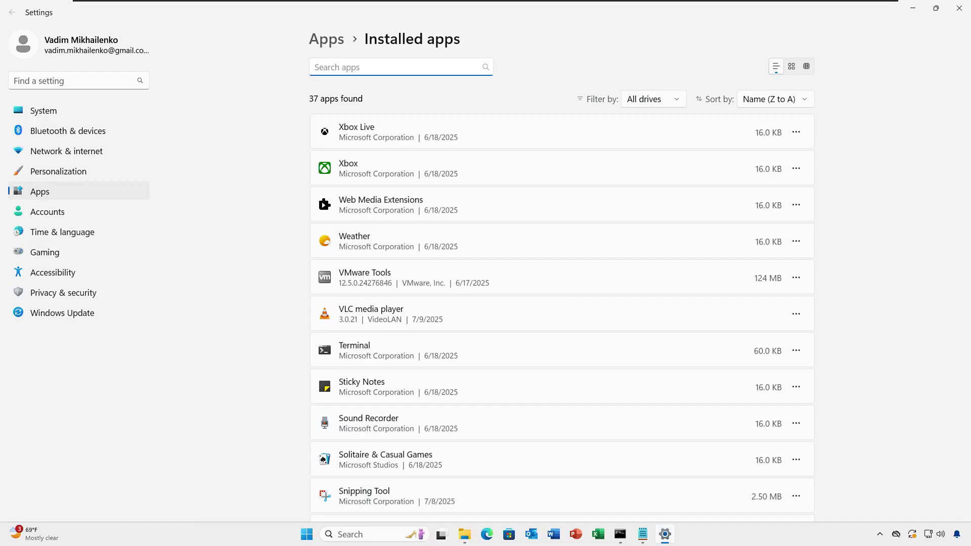
text(vlc)
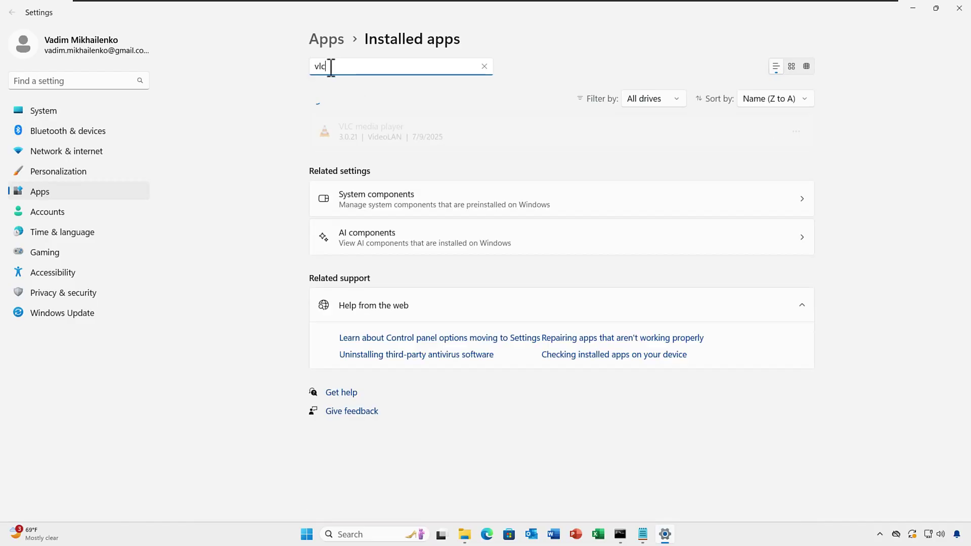
click(794, 133)
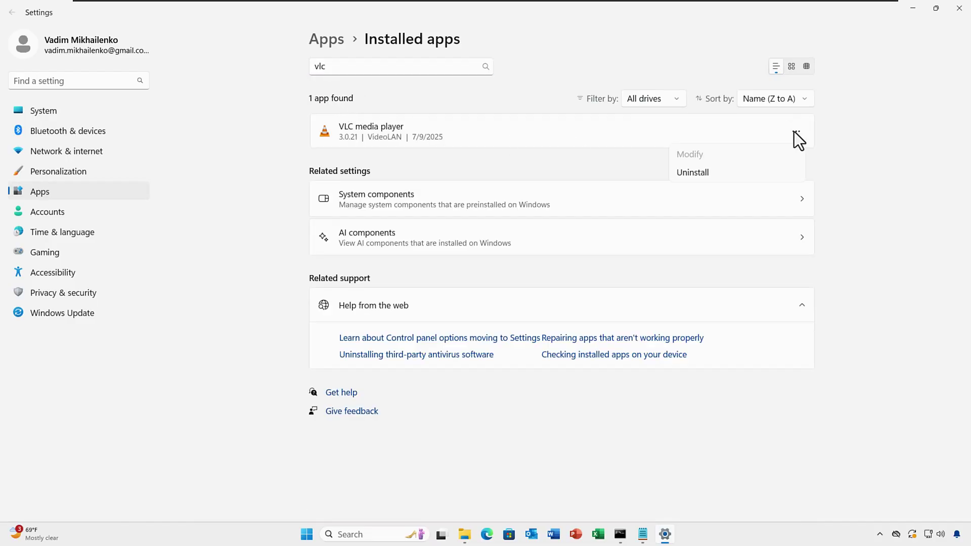
click(697, 175)
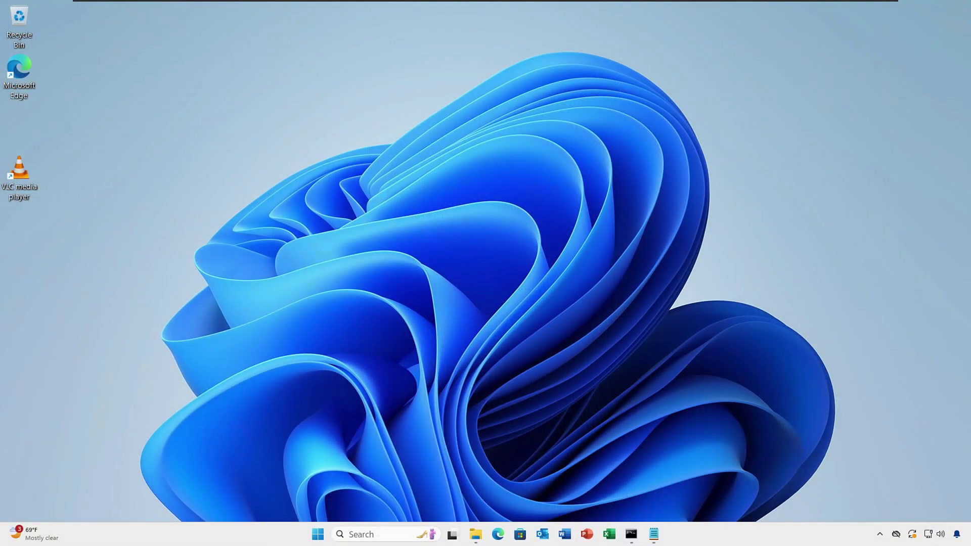
Open Control Panel's Uninstall a program list of installed programs.
click(366, 534)
text(contro)
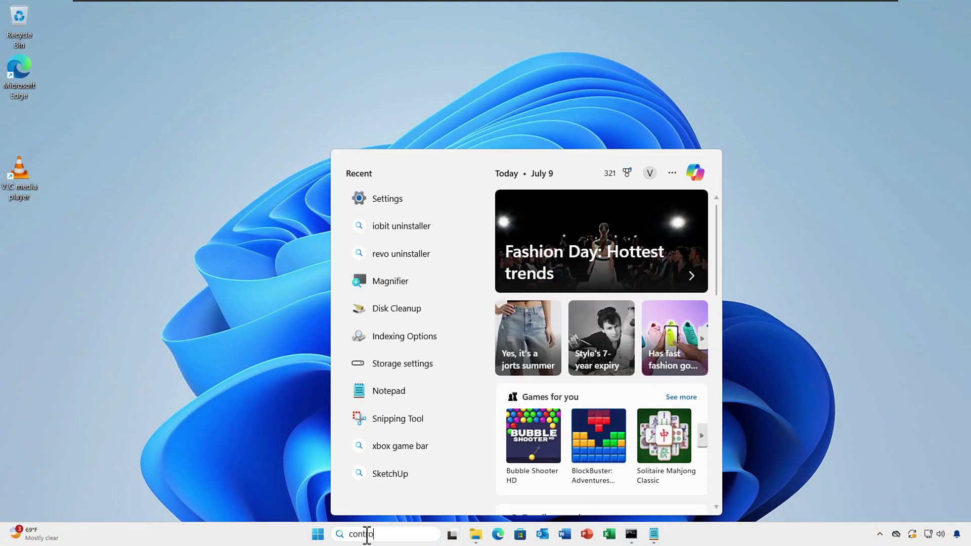
text(l panel)
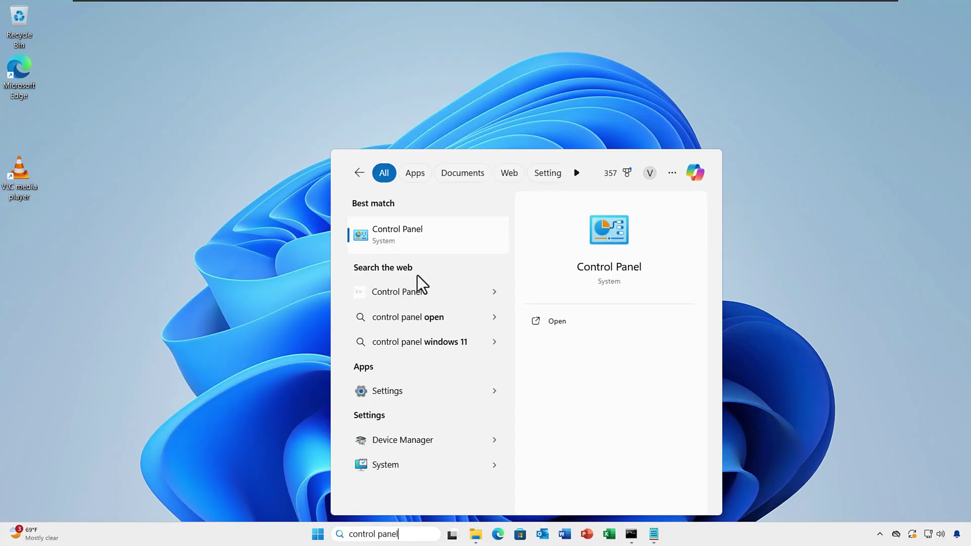
click(405, 235)
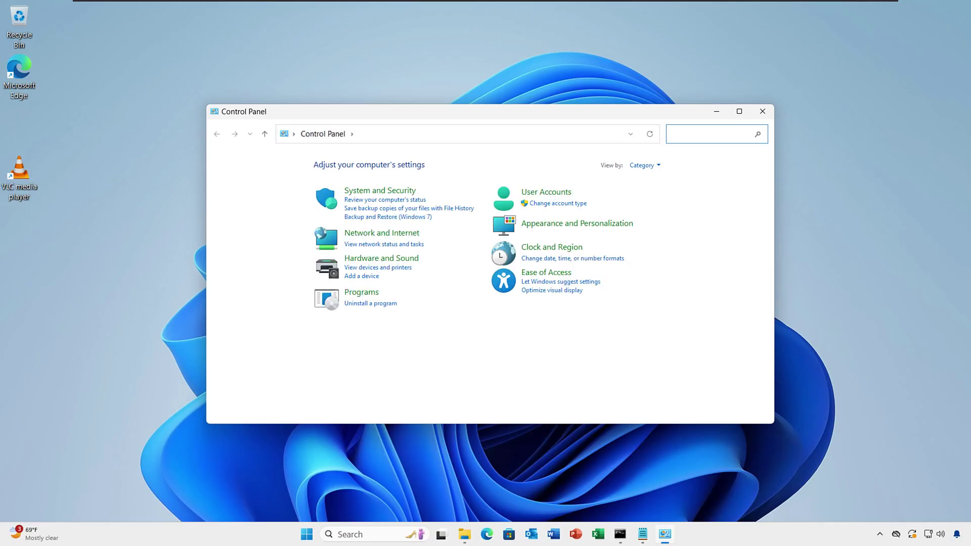
click(380, 303)
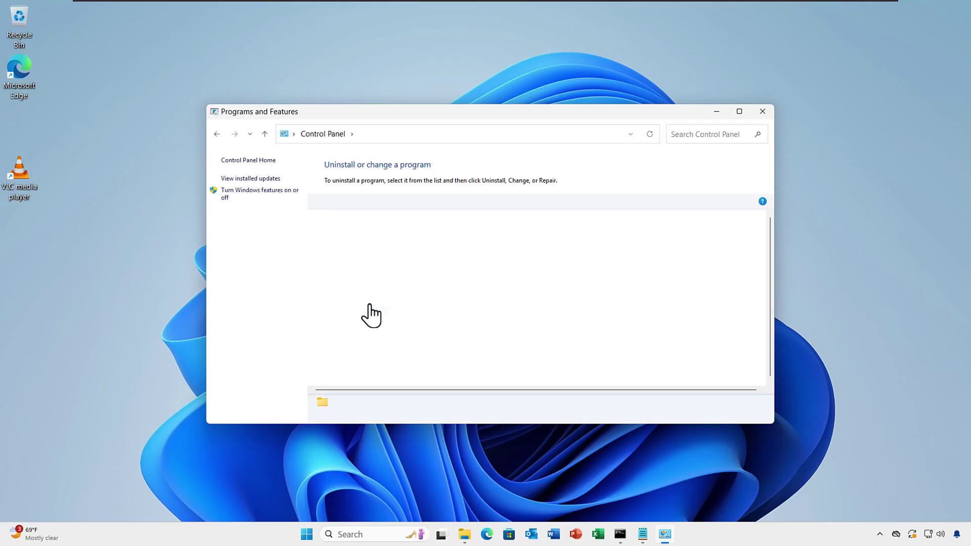
Launch VLC's uninstaller in English with Delete preferences and cache ticked.
double_click(361, 303)
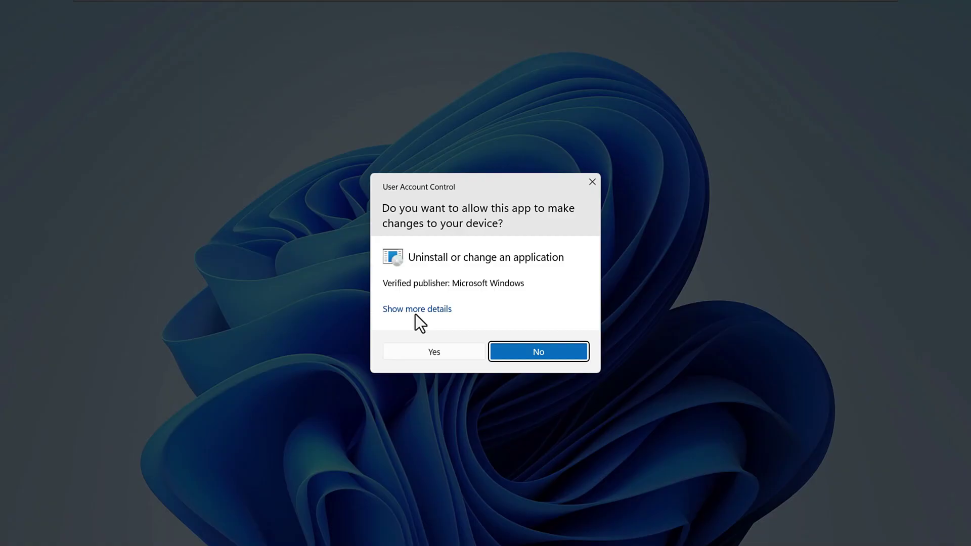
click(444, 347)
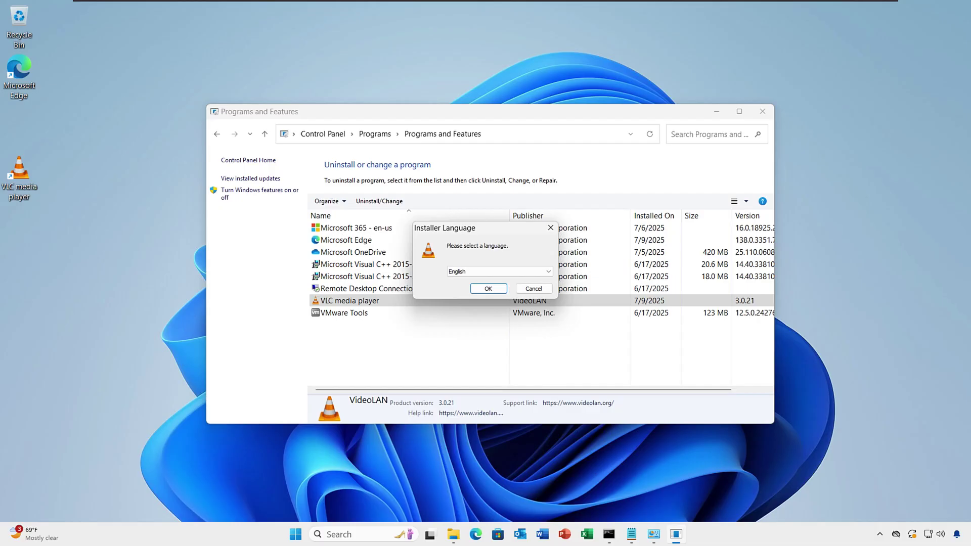
click(489, 289)
click(545, 348)
click(455, 259)
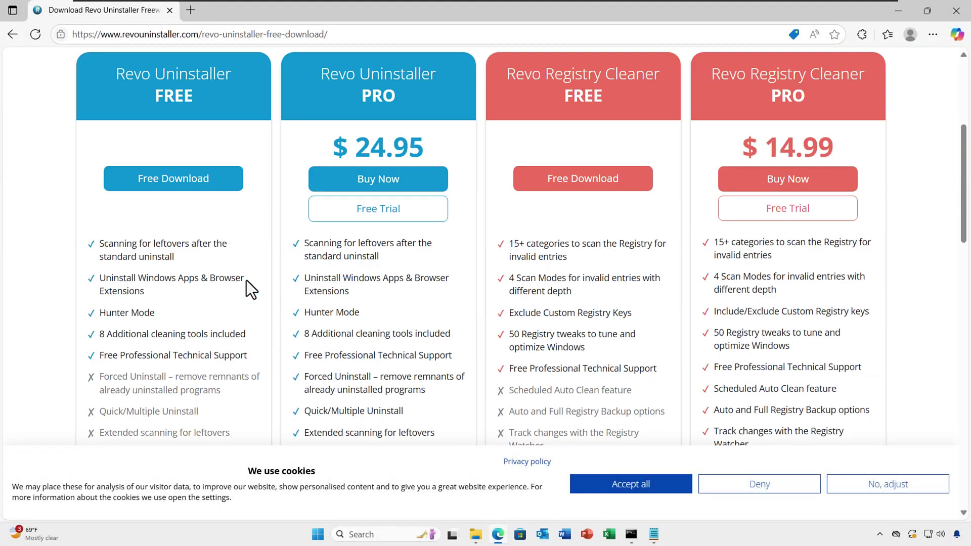
scroll(247, 283, down, 2)
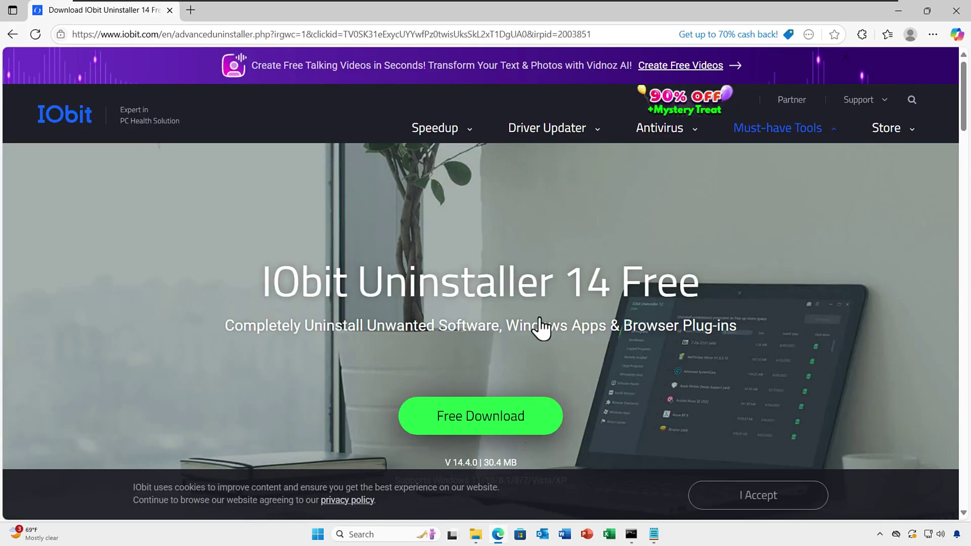
Scroll down the Revo Uninstaller download page to compare its free and pro plans.
scroll(579, 355, down, 8)
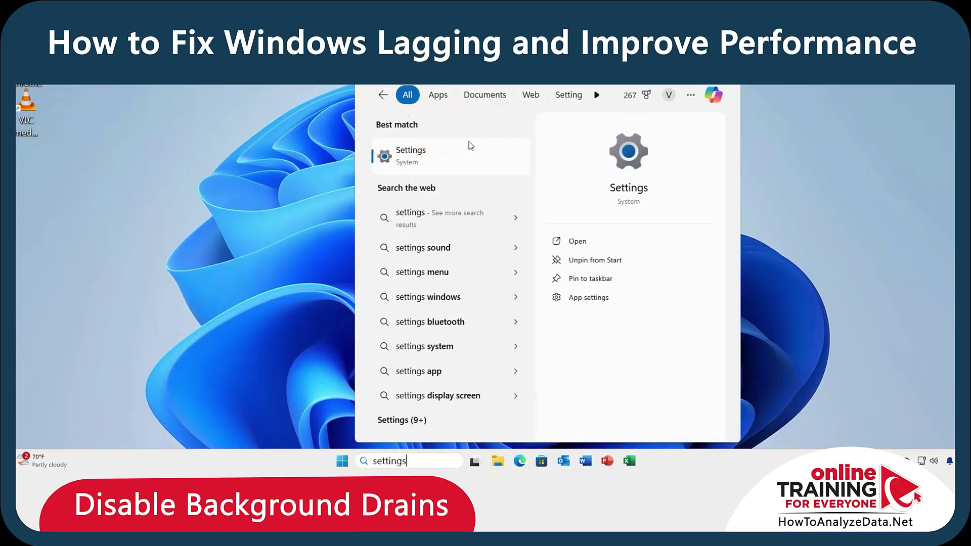
Switch Custom inking and typing dictionary to Off under Privacy & security > Inking & typing personalization.
click(432, 152)
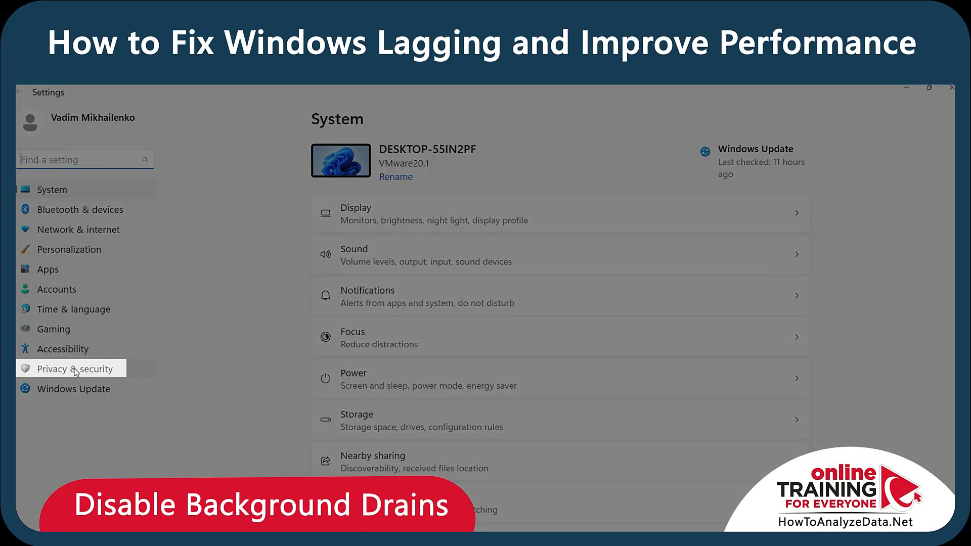
click(85, 373)
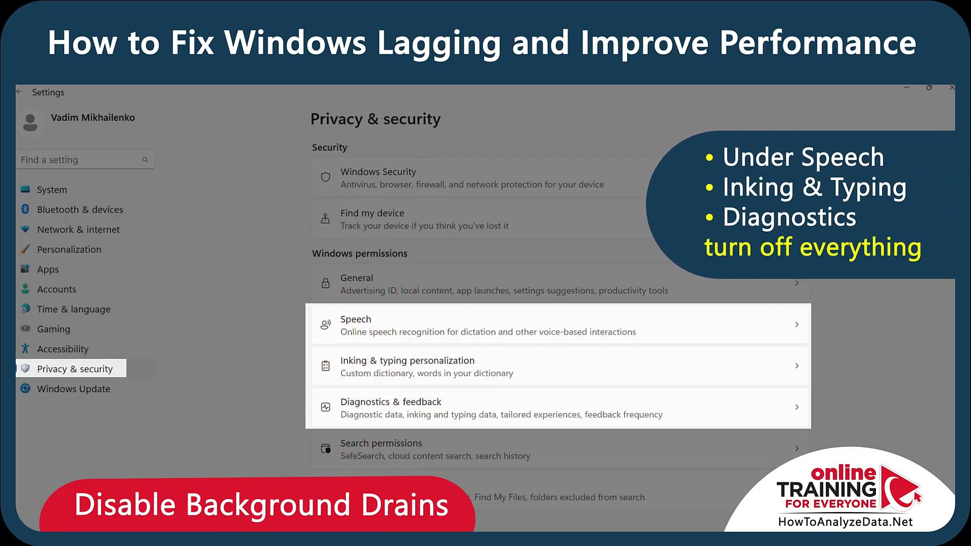
click(390, 323)
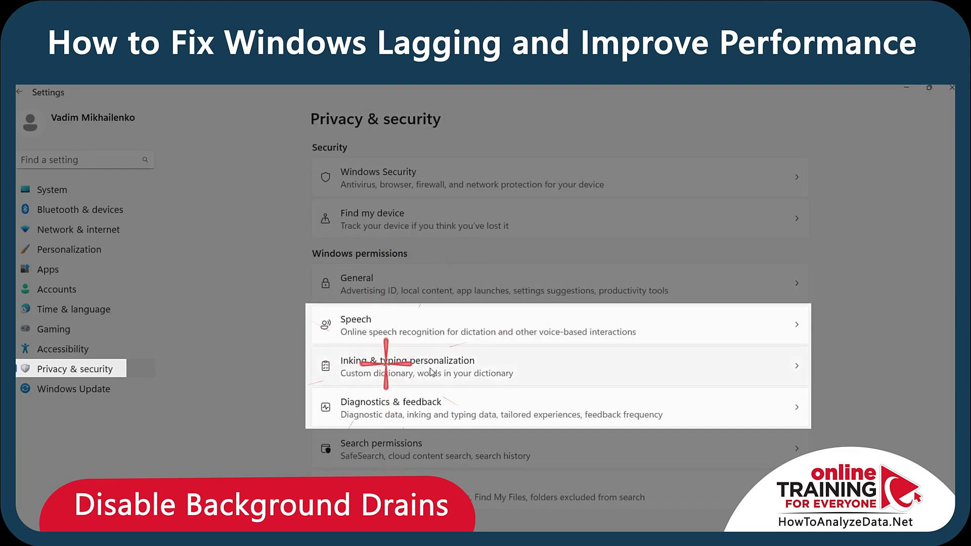
click(436, 370)
click(791, 199)
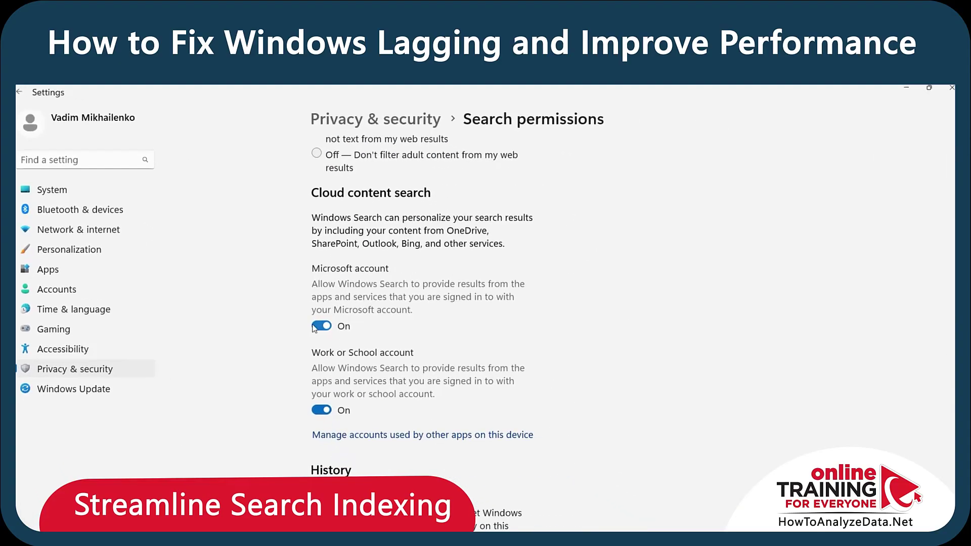
Toggle off Microsoft account and work/school cloud search, device search history, and search highlights.
click(315, 326)
click(319, 410)
scroll(318, 384, down, 4)
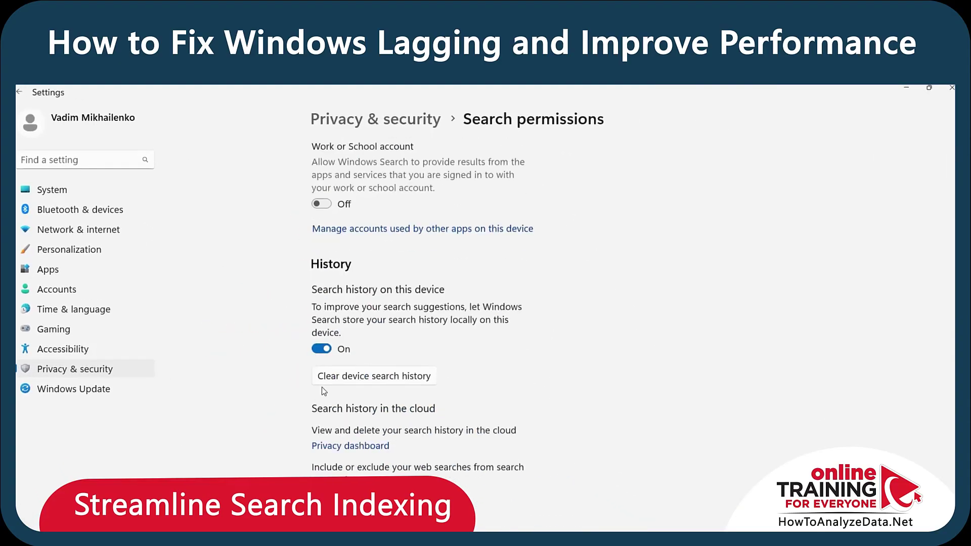
click(319, 349)
scroll(381, 462, down, 4)
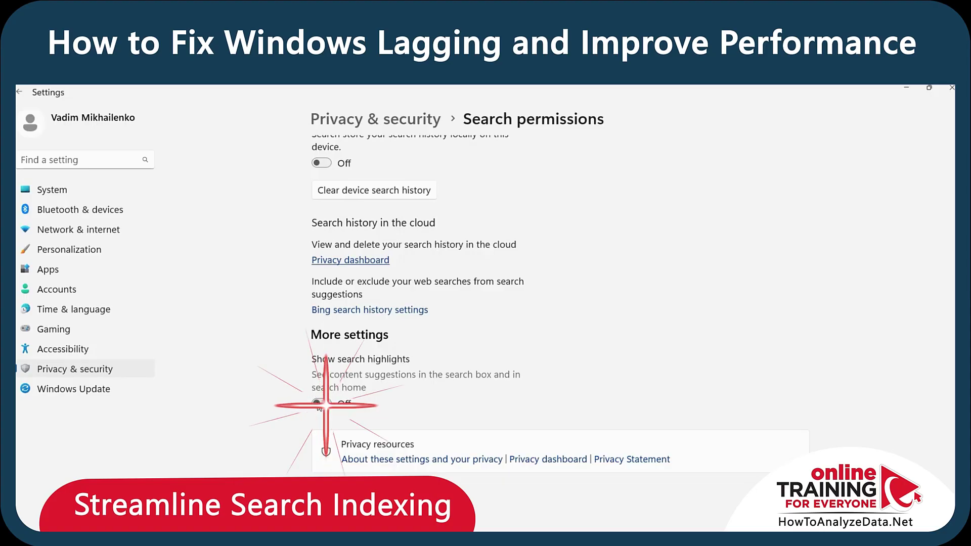
click(321, 340)
Uncheck Temp and Users in Indexing Options' indexed locations, keeping OneNote, Outlook and Start Menu.
click(384, 455)
text(indexing)
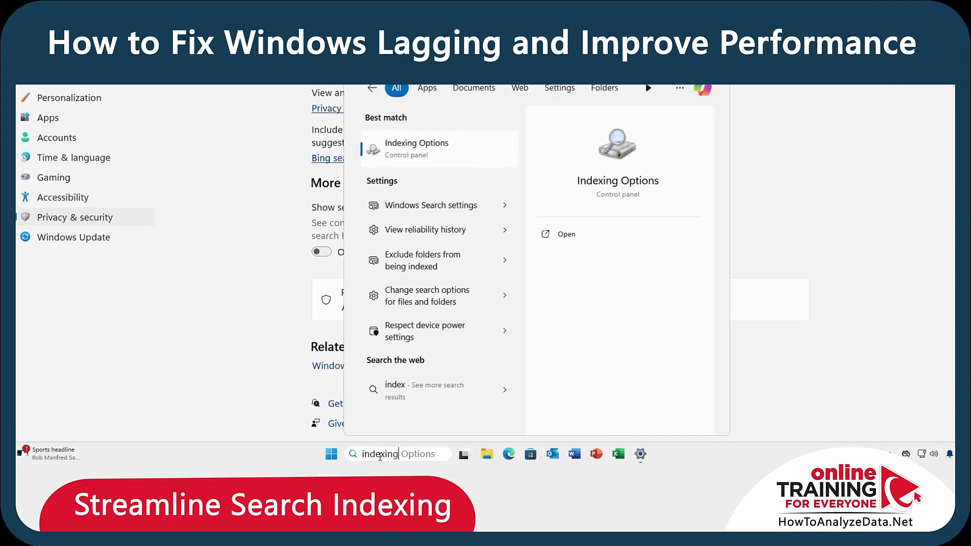
click(437, 151)
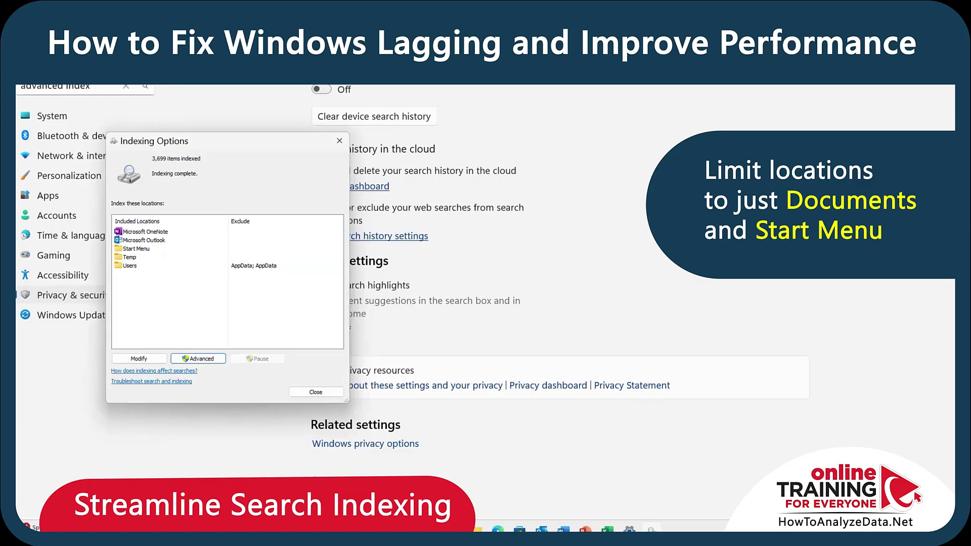
click(139, 359)
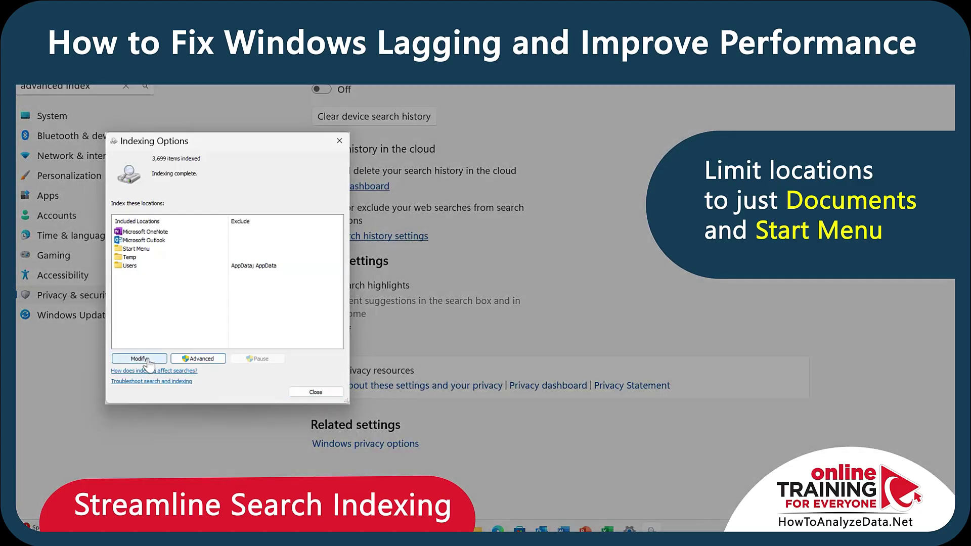
click(419, 328)
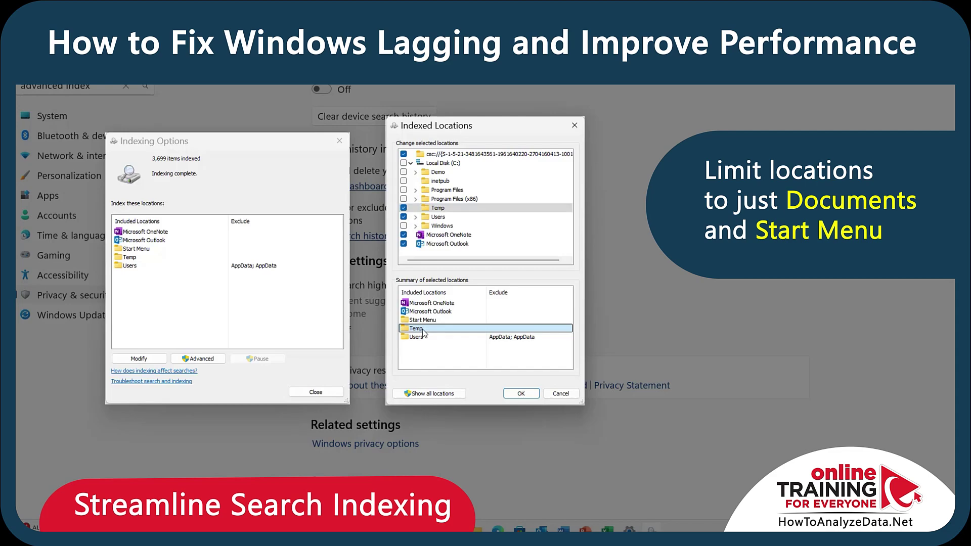
click(404, 208)
click(403, 216)
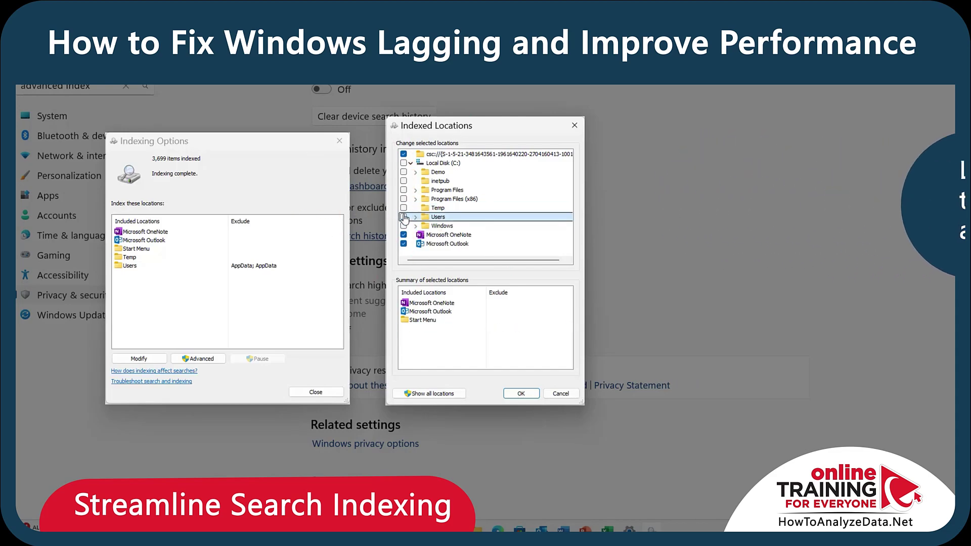
click(520, 394)
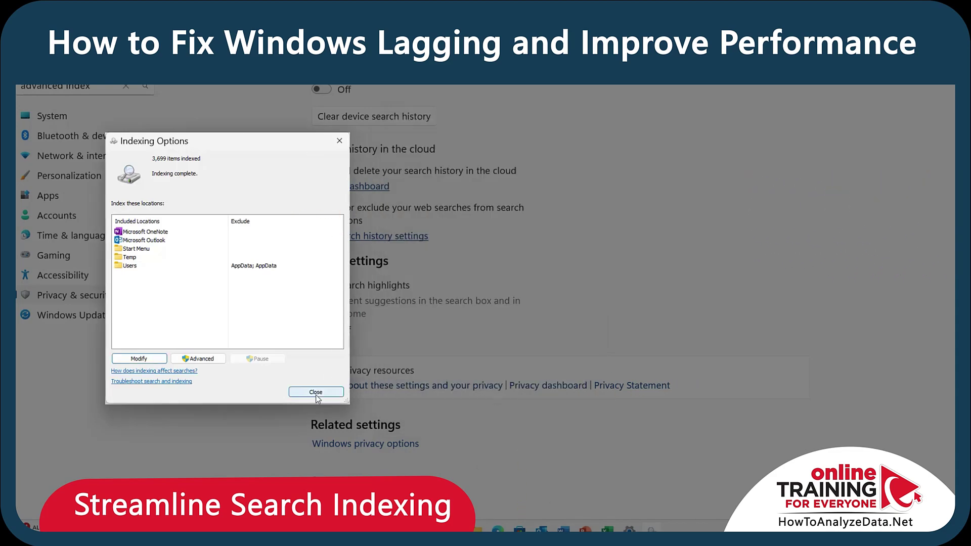
Search Windows for 'adjust the appe' to find the visual appearance settings.
click(389, 454)
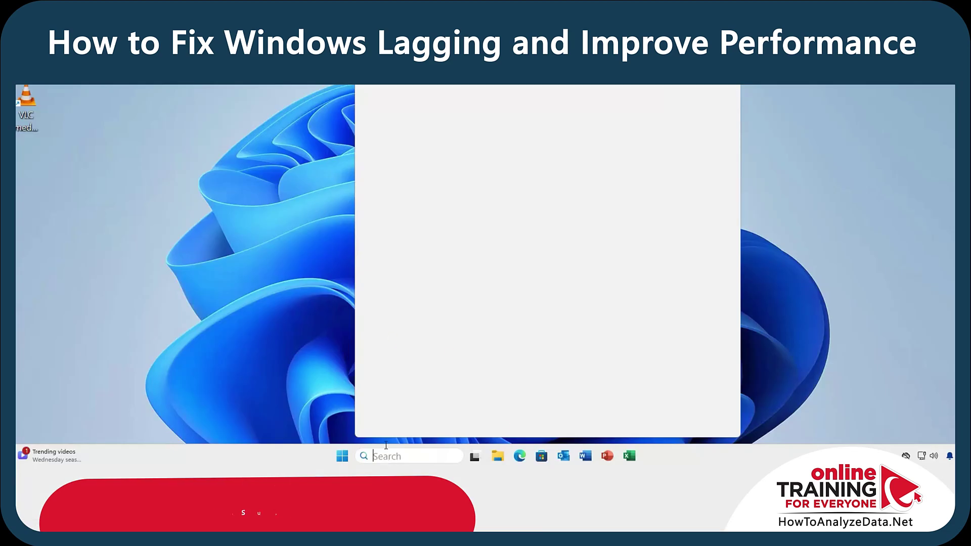
text(adjust t)
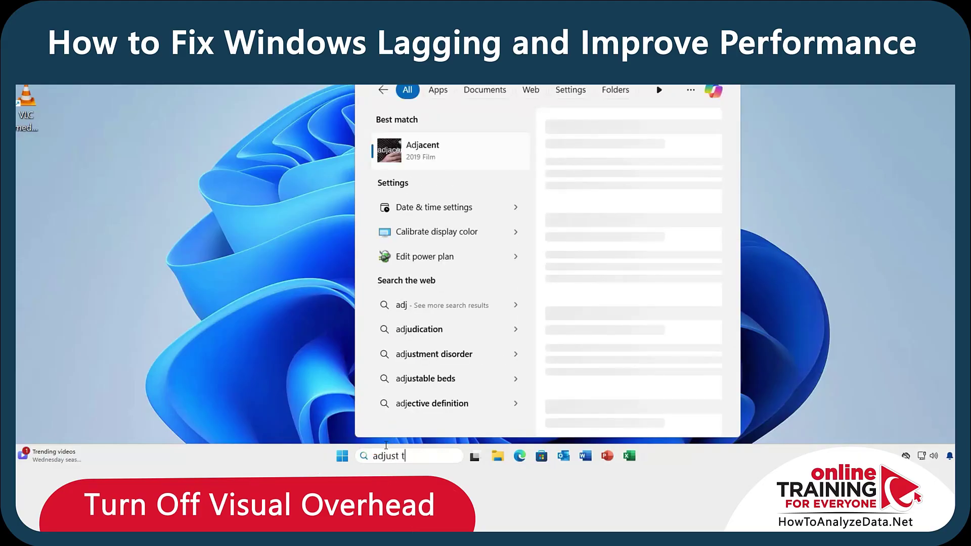
text(he appe)
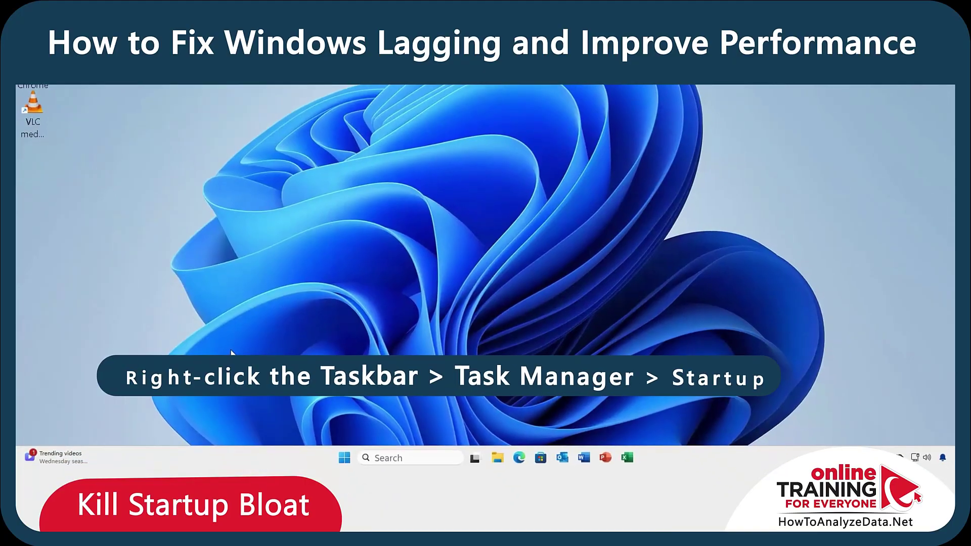
Launch Task Manager from the taskbar and disable OneDrive.exe in Startup apps.
right_click(689, 460)
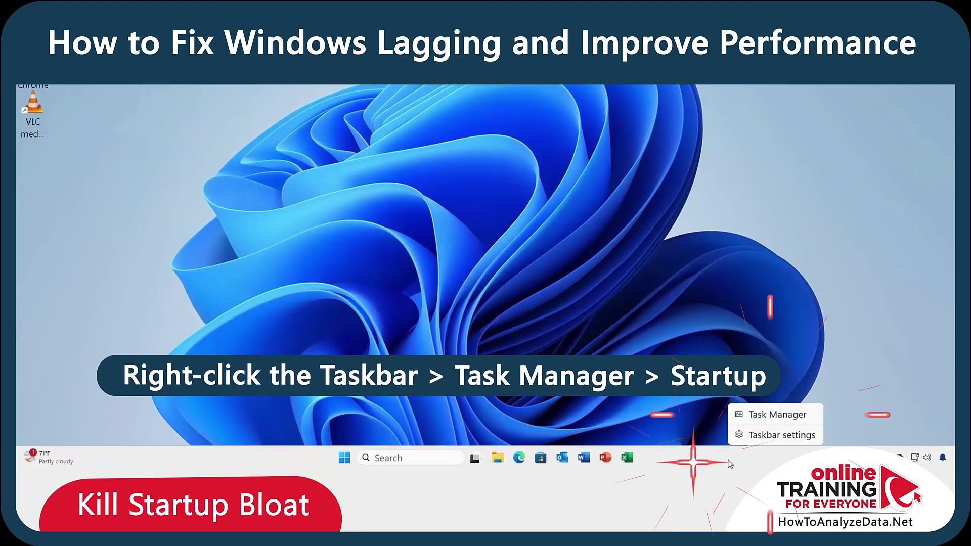
click(757, 413)
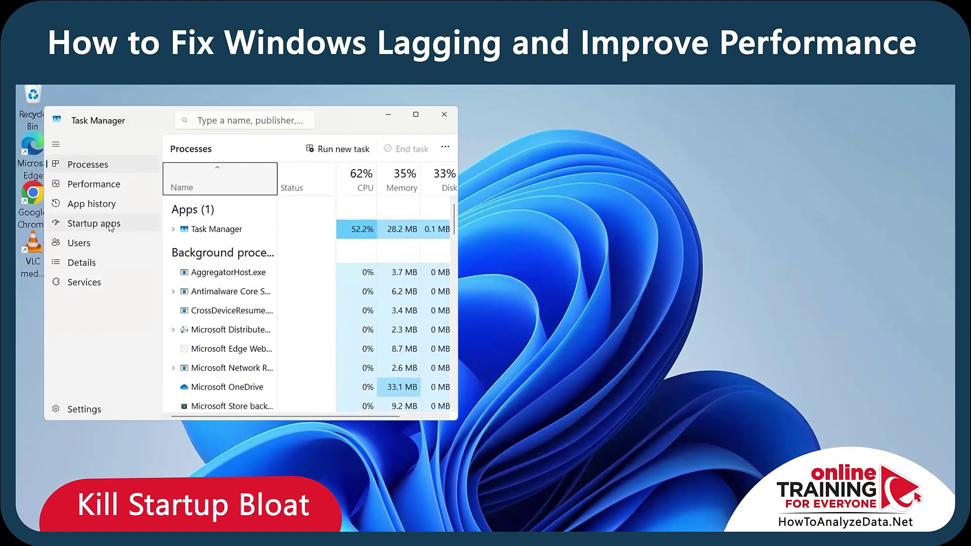
click(109, 225)
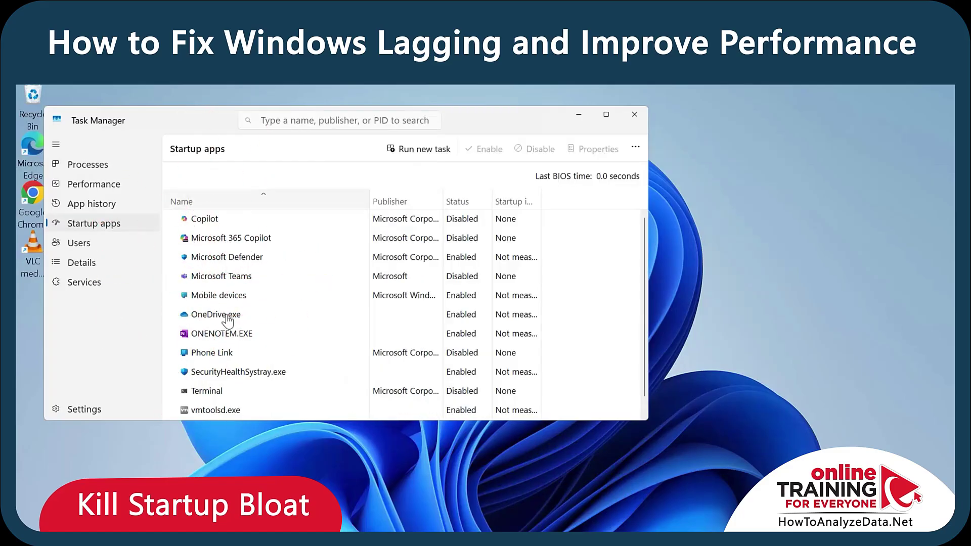
right_click(232, 314)
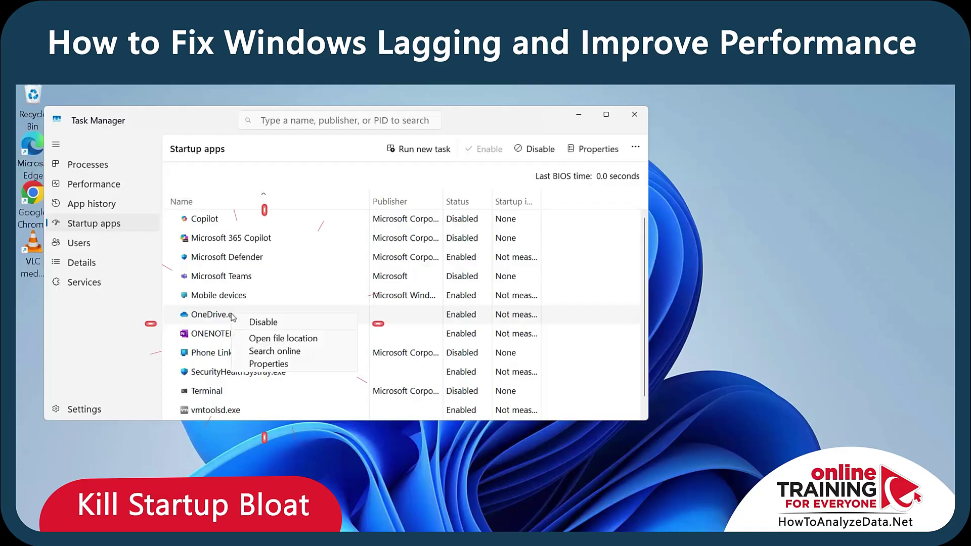
click(262, 322)
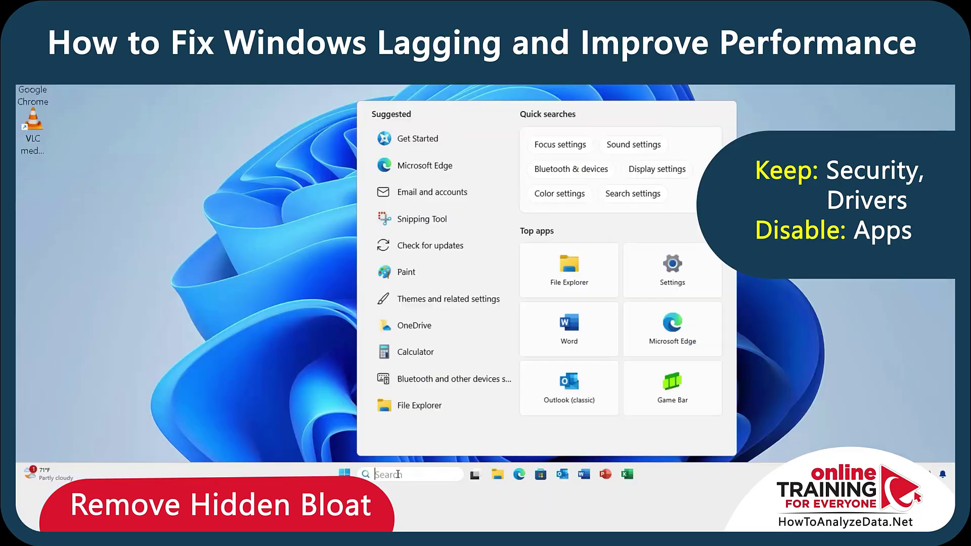
Open Installed apps via an 'installed' search and choose Uninstall for Microsoft OneDrive.
text(installed)
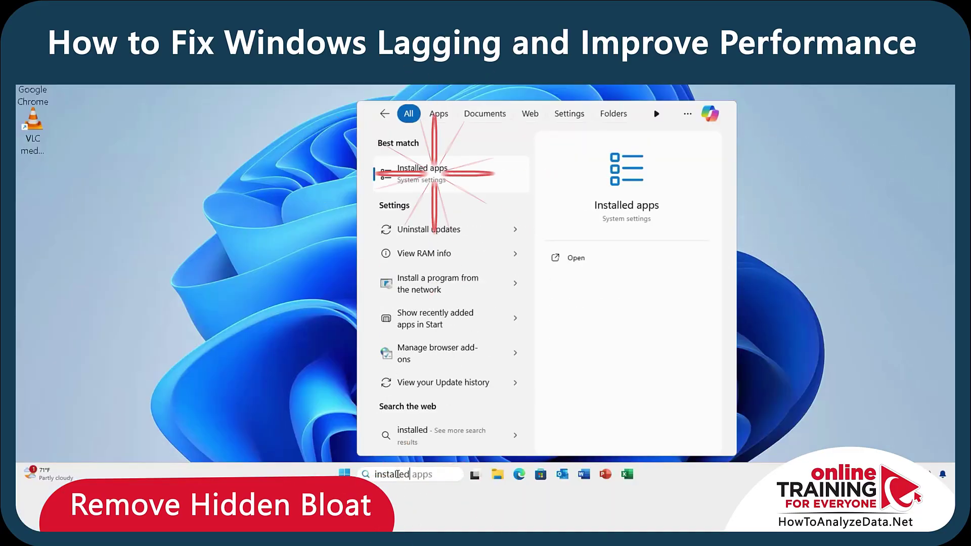
key(Return)
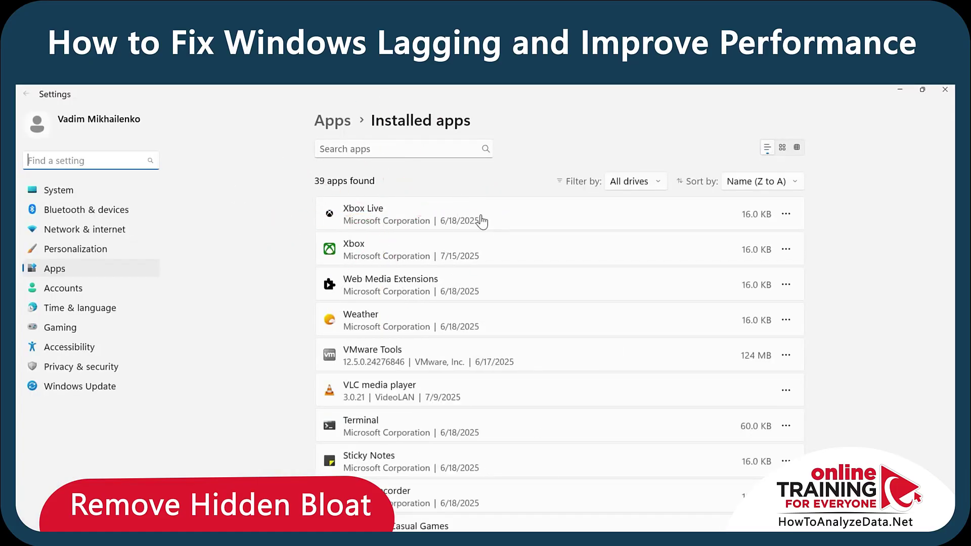
scroll(407, 220, down, 10)
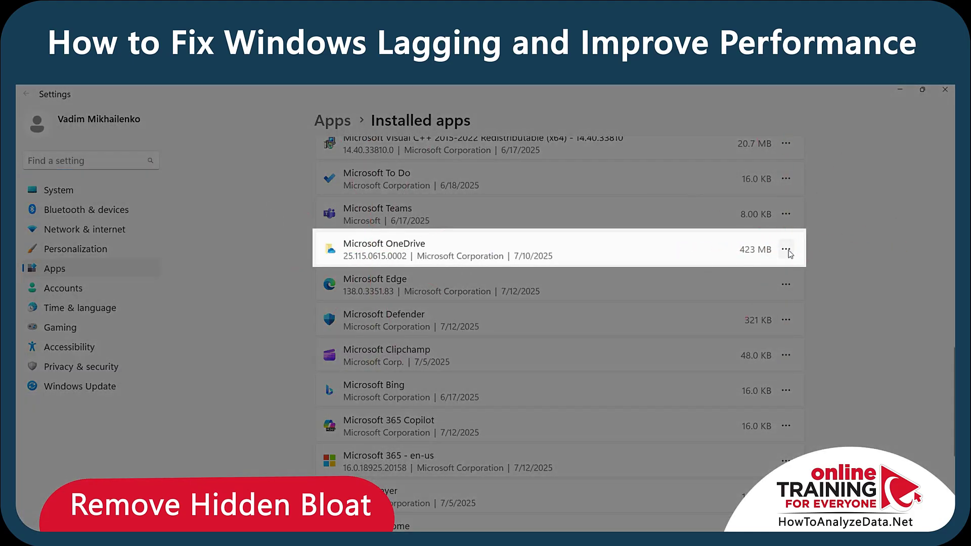
click(702, 292)
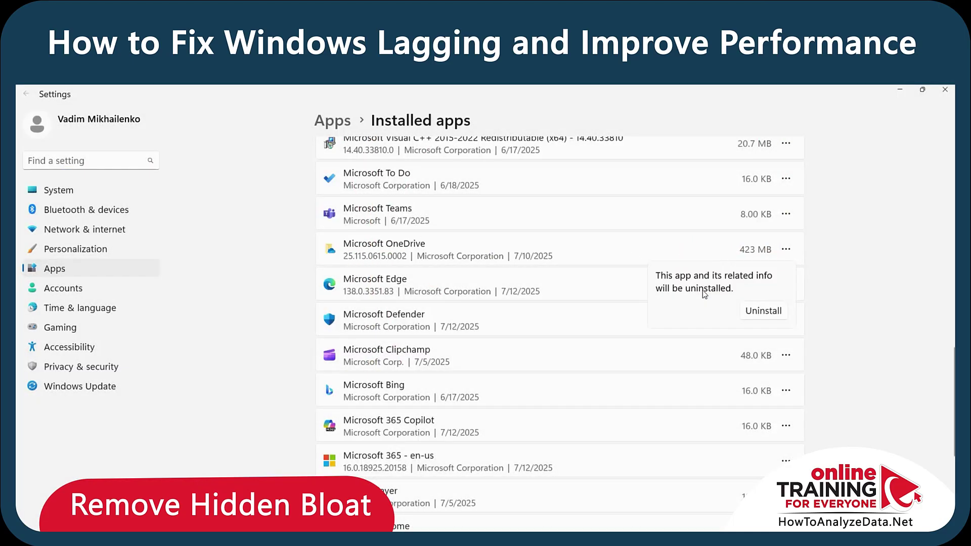